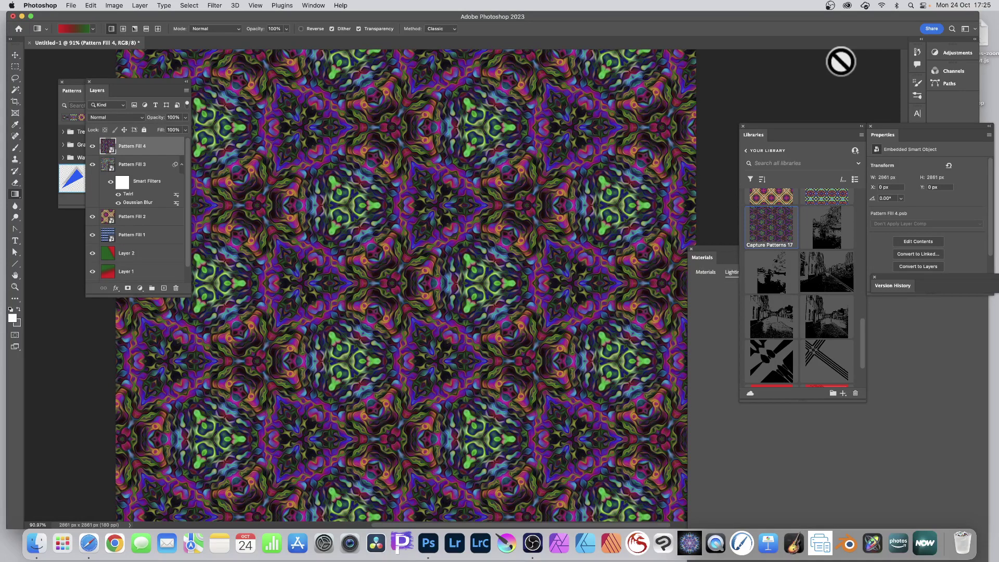
Step: Undo all the added pattern fill layers, going back to the plain red and green gradient layers
{"action": "key", "text": "super+z"}
{"action": "key", "text": "super+z"}
{"action": "key", "text": "super+z"}
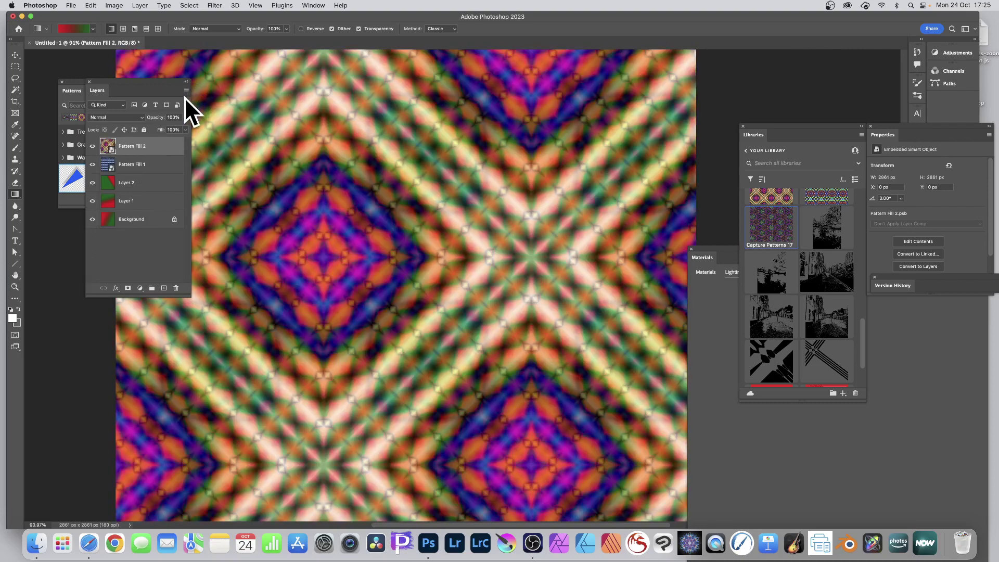
{"action": "key", "text": "super+z"}
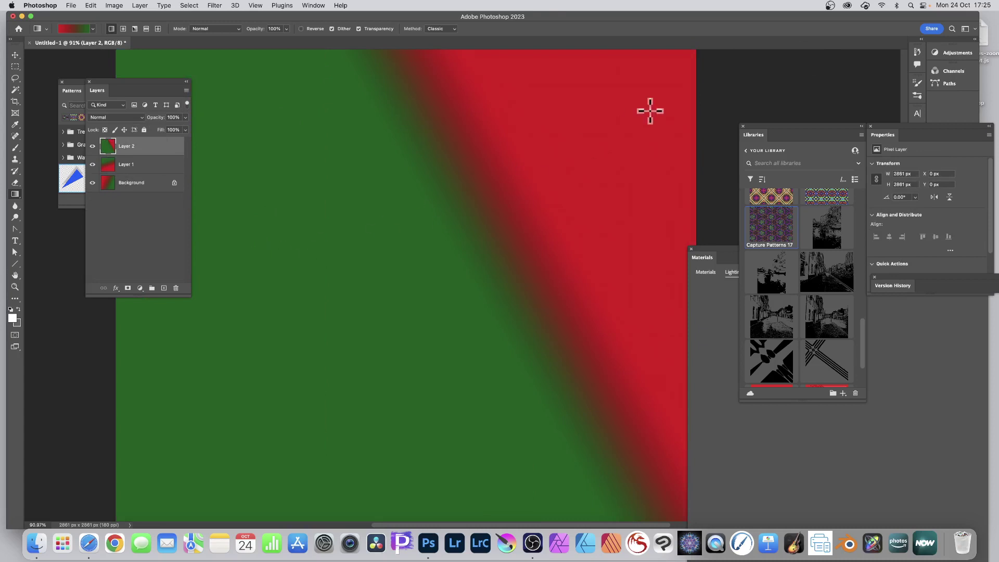
Step: Add a new layer and fill it with a slightly slanted linear gradient, red at the top to green below
{"action": "left_click", "coordinate": [139, 6]}
{"action": "mouse_move", "coordinate": [140, 16]}
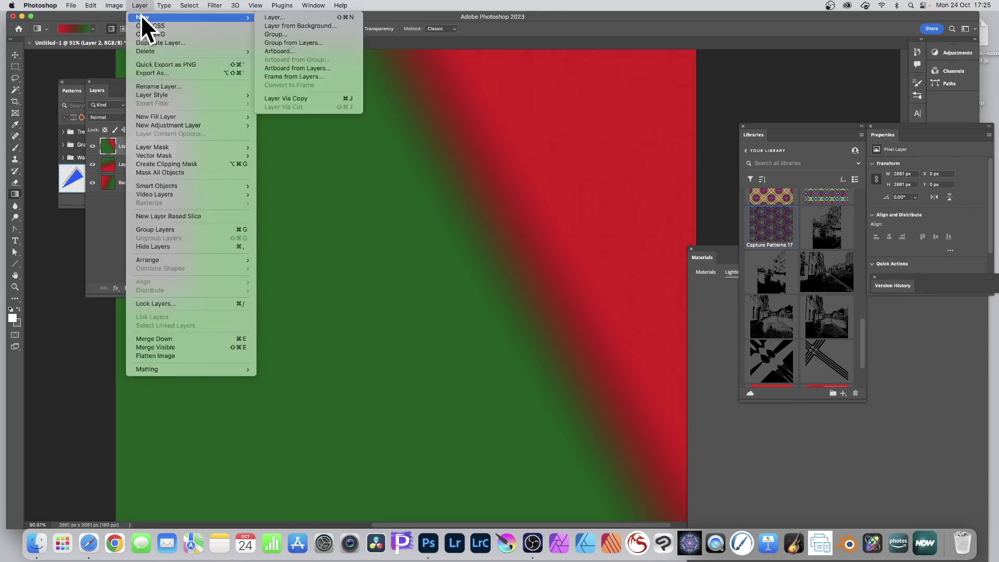
{"action": "left_click", "coordinate": [298, 17]}
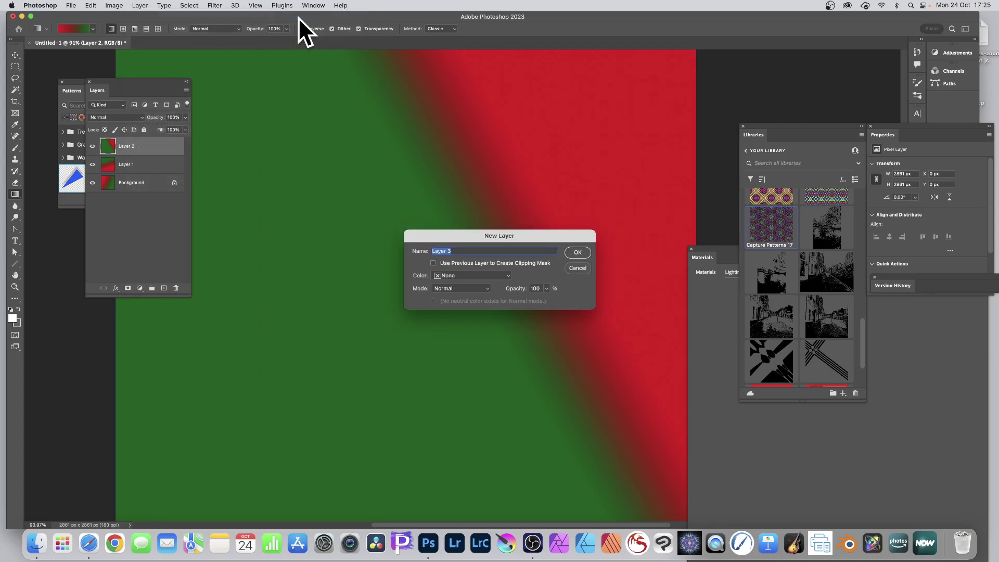
{"action": "left_click", "coordinate": [579, 253]}
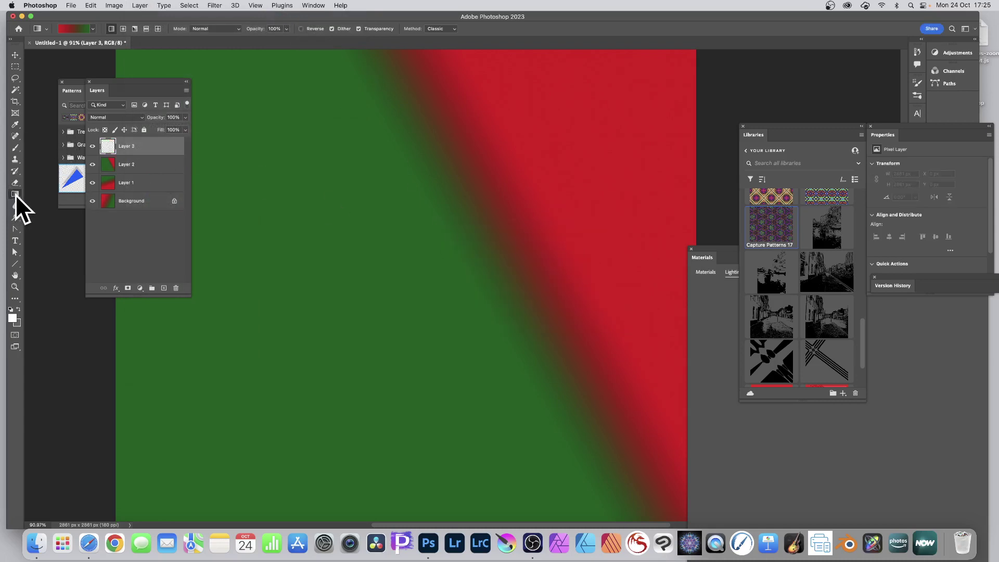
{"action": "left_click_drag", "start_coordinate": [440, 128], "coordinate": [415, 224]}
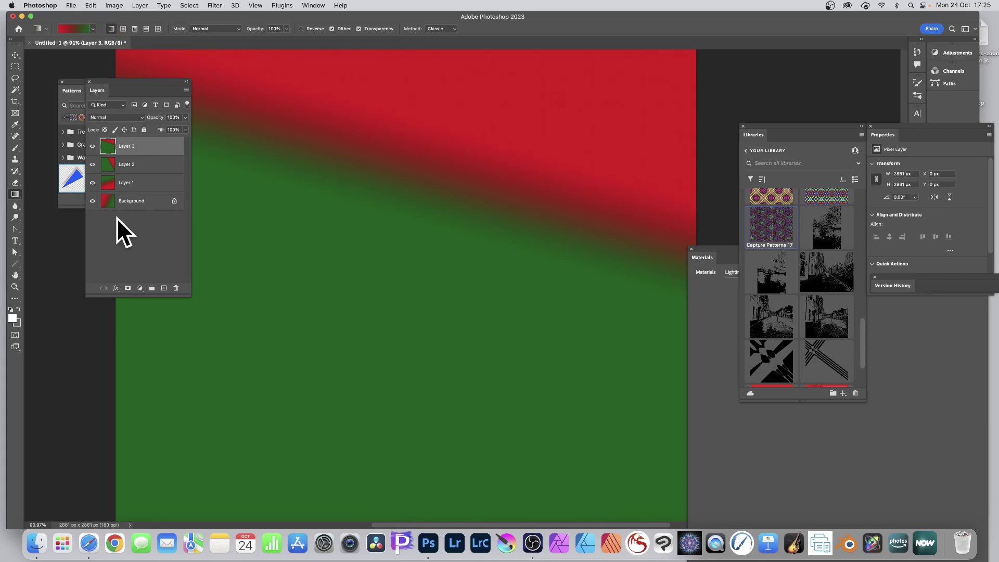
Step: Add another new empty layer in Normal mode at 100% opacity above the newest gradient layer
{"action": "mouse_move", "coordinate": [111, 138]}
{"action": "left_mouse_down"}
{"action": "mouse_move", "coordinate": [121, 190]}
{"action": "mouse_move", "coordinate": [112, 146]}
{"action": "left_mouse_up"}
{"action": "left_click", "coordinate": [140, 6]}
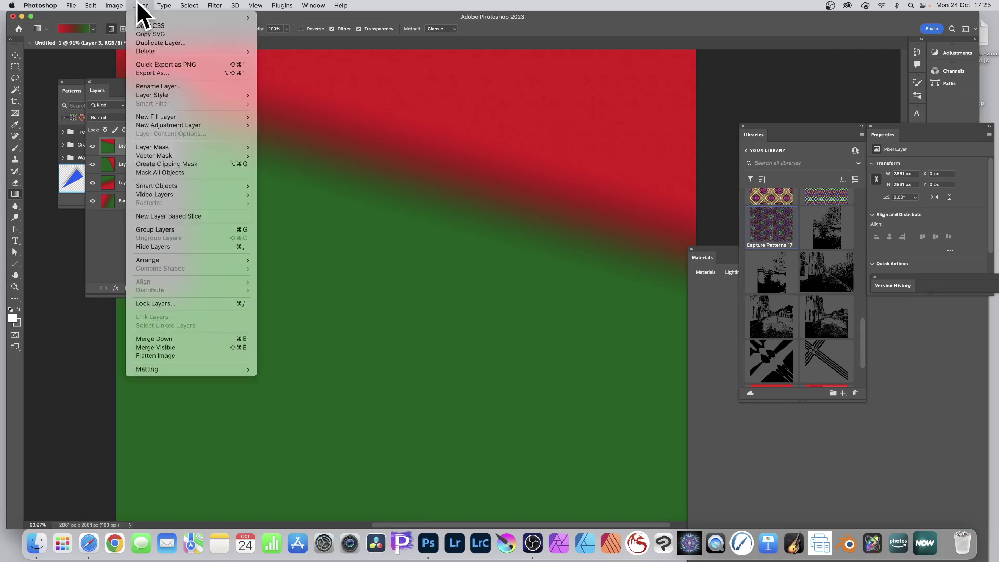
{"action": "mouse_move", "coordinate": [137, 18]}
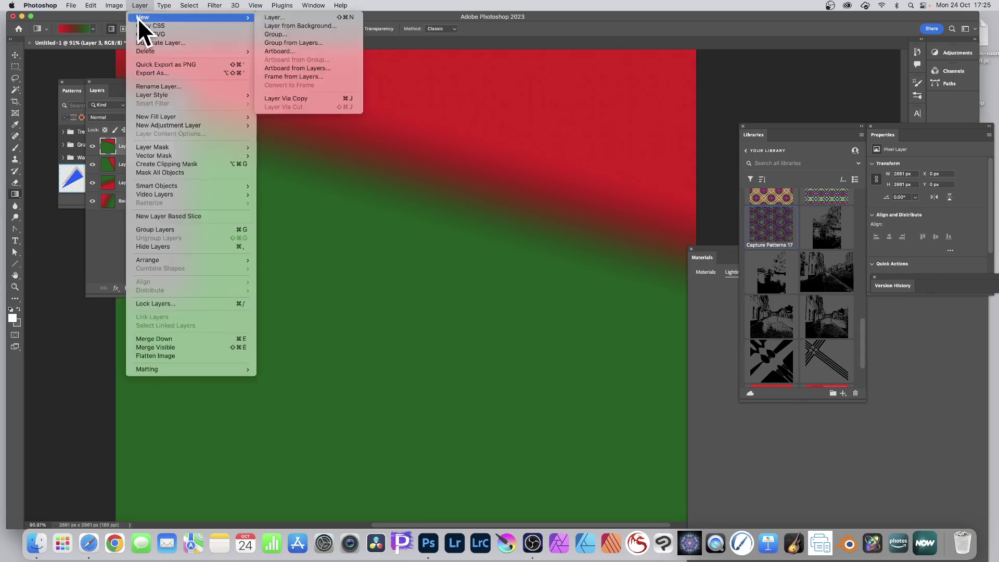
{"action": "left_click", "coordinate": [282, 17]}
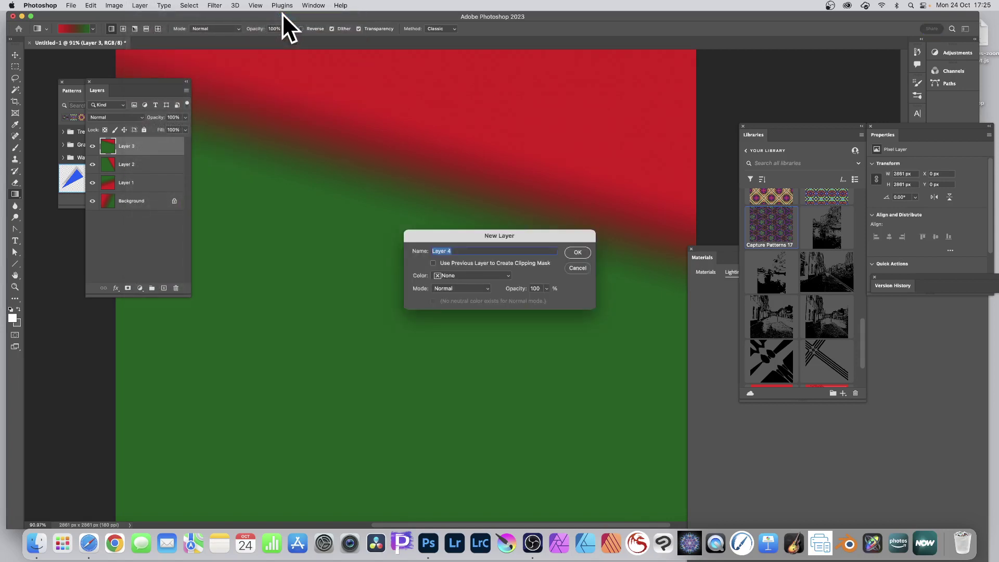
{"action": "left_click", "coordinate": [577, 253]}
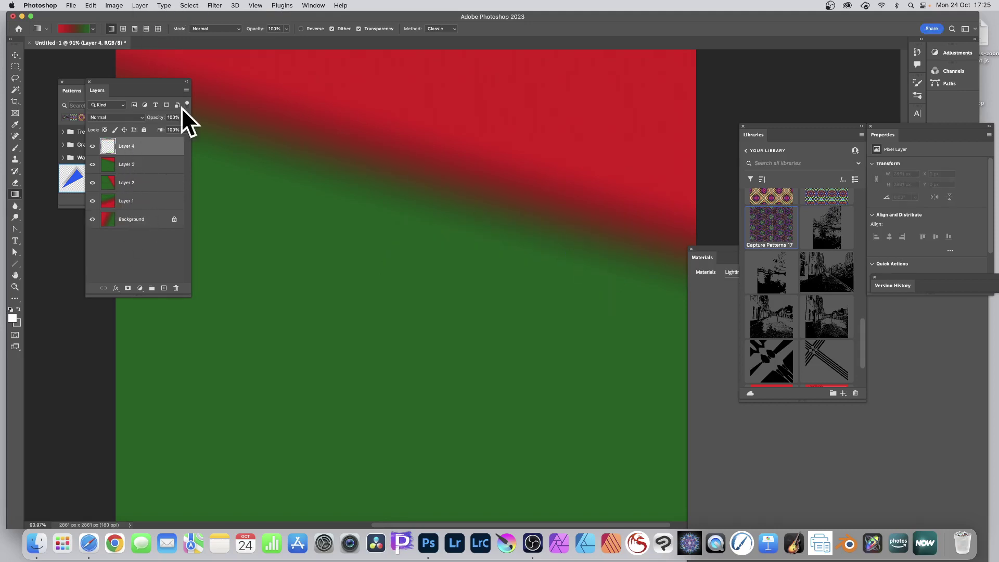
Step: Start Apply Image on the empty top layer and choose Layer 2 as the source layer
{"action": "left_click", "coordinate": [114, 5]}
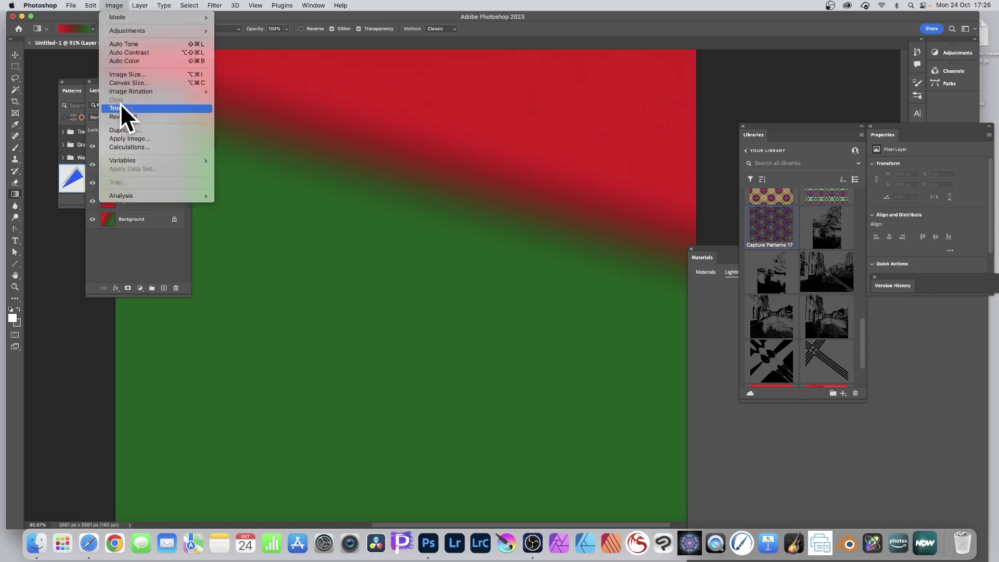
{"action": "left_click", "coordinate": [129, 138]}
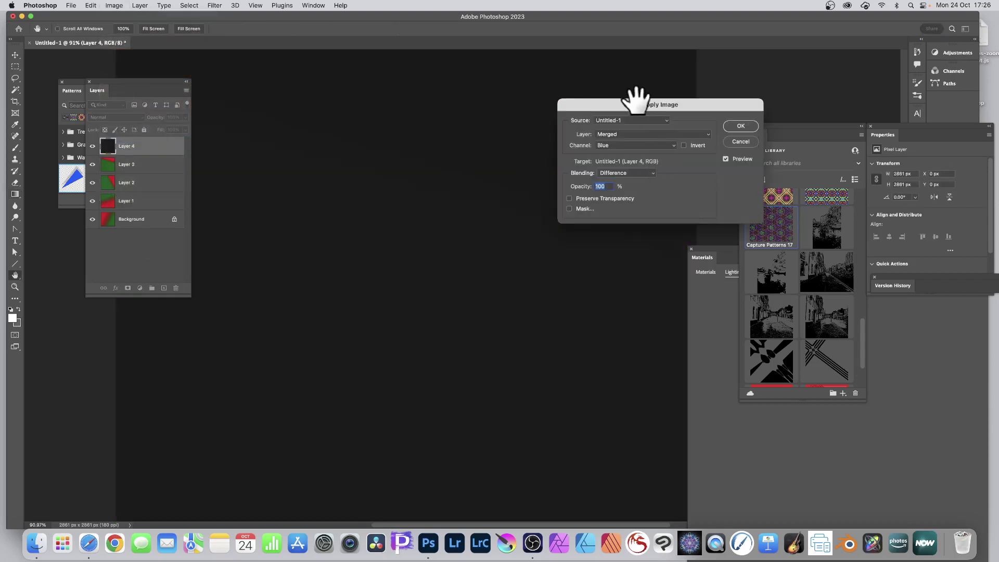
{"action": "left_click_drag", "start_coordinate": [635, 98], "coordinate": [470, 76]}
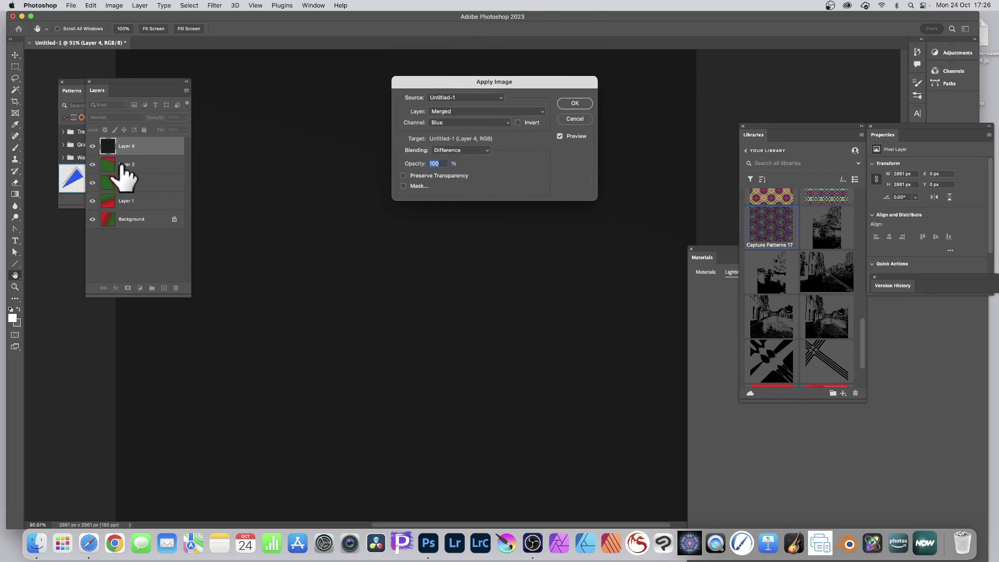
{"action": "left_click", "coordinate": [451, 110]}
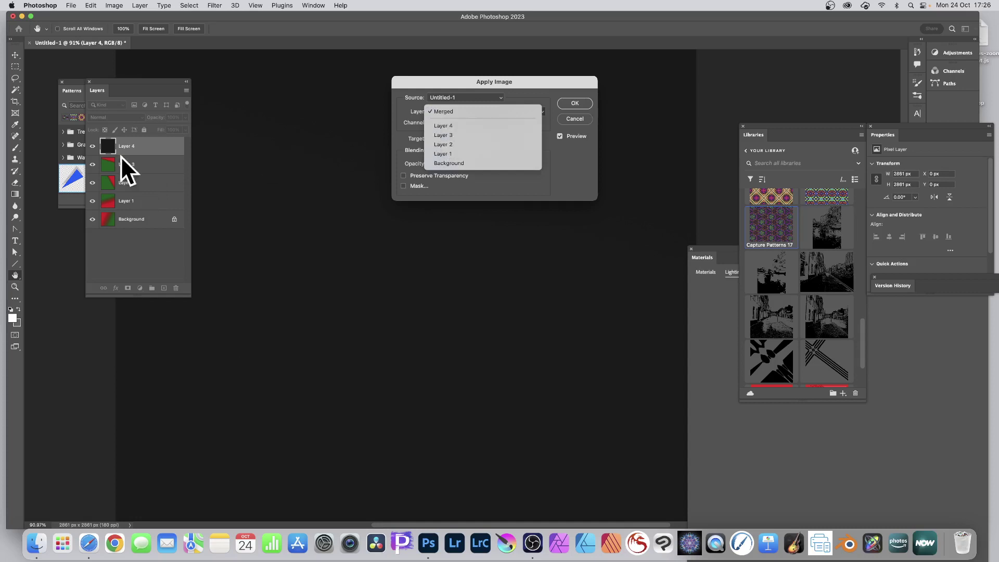
{"action": "left_click", "coordinate": [461, 123]}
{"action": "left_click", "coordinate": [466, 110]}
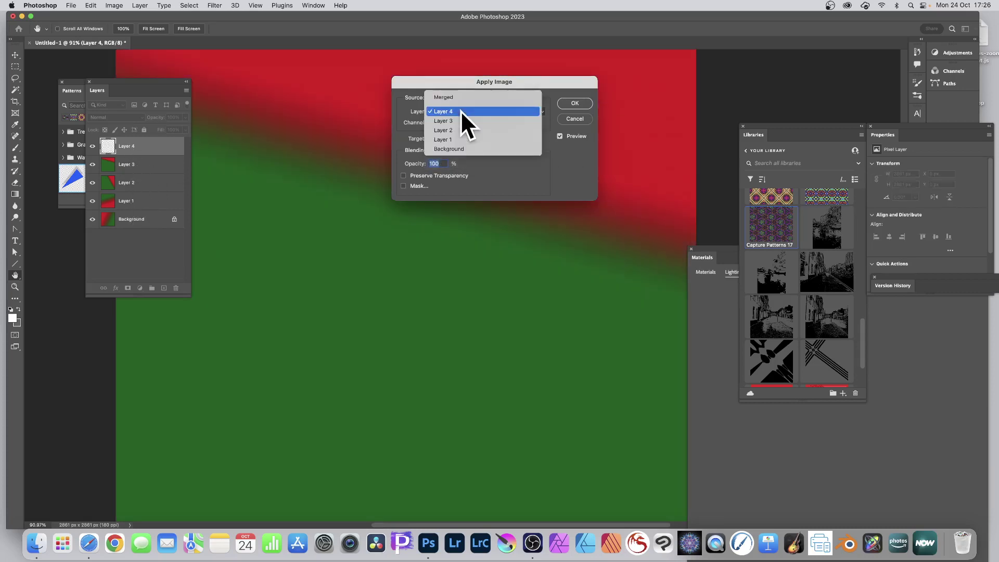
{"action": "left_click", "coordinate": [456, 120]}
{"action": "left_click", "coordinate": [464, 109]}
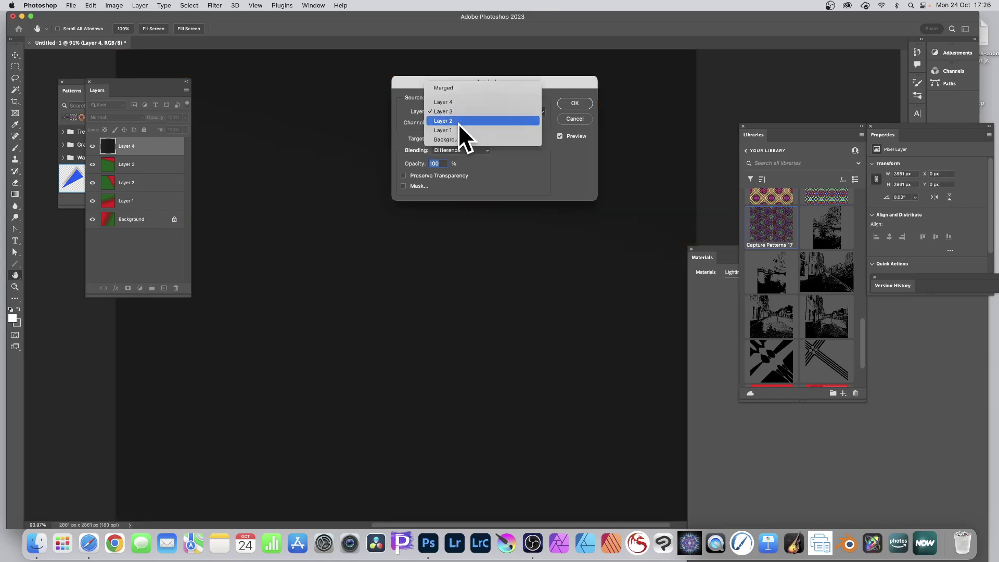
{"action": "left_click", "coordinate": [459, 123]}
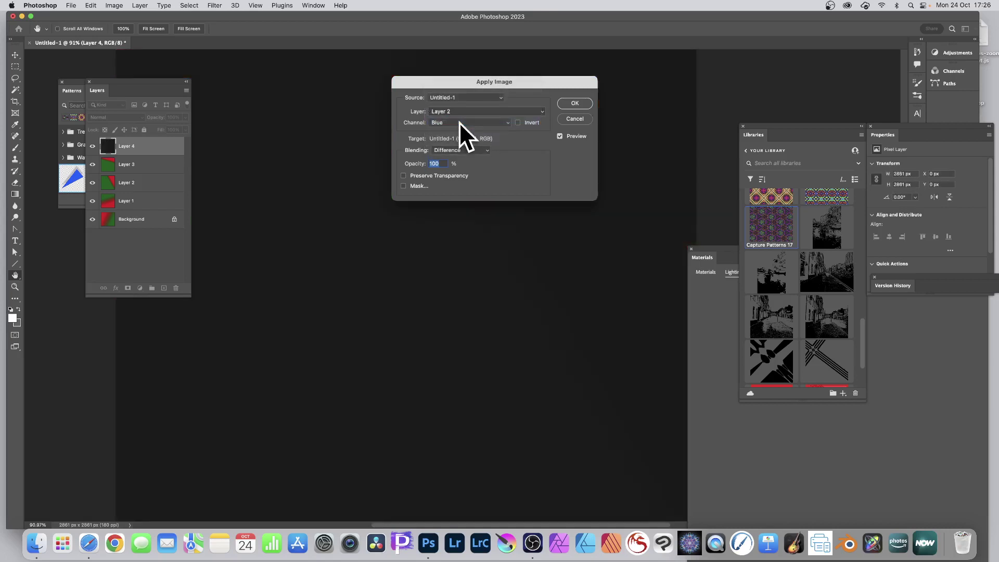
Step: Set the source channel to RGB, keep Difference blending at 100% opacity, and apply the image to the top layer
{"action": "left_click", "coordinate": [459, 122]}
{"action": "left_click", "coordinate": [455, 94]}
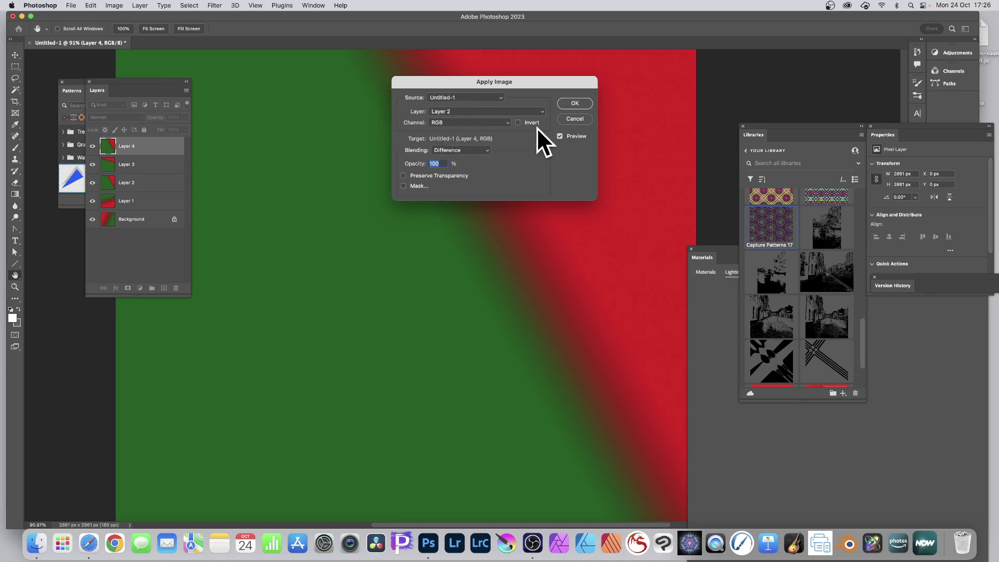
{"action": "left_click", "coordinate": [472, 149]}
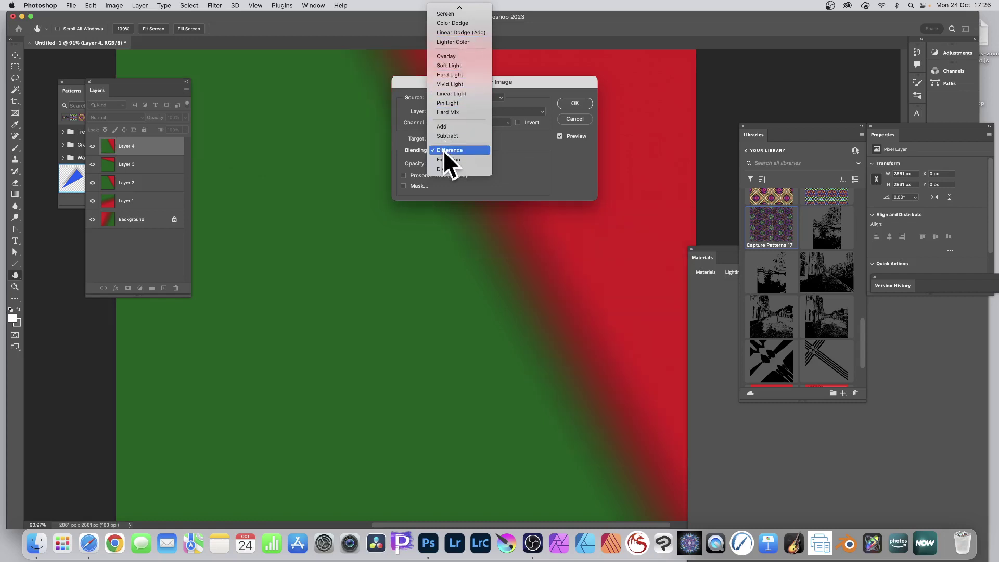
{"action": "mouse_move", "coordinate": [453, 8]}
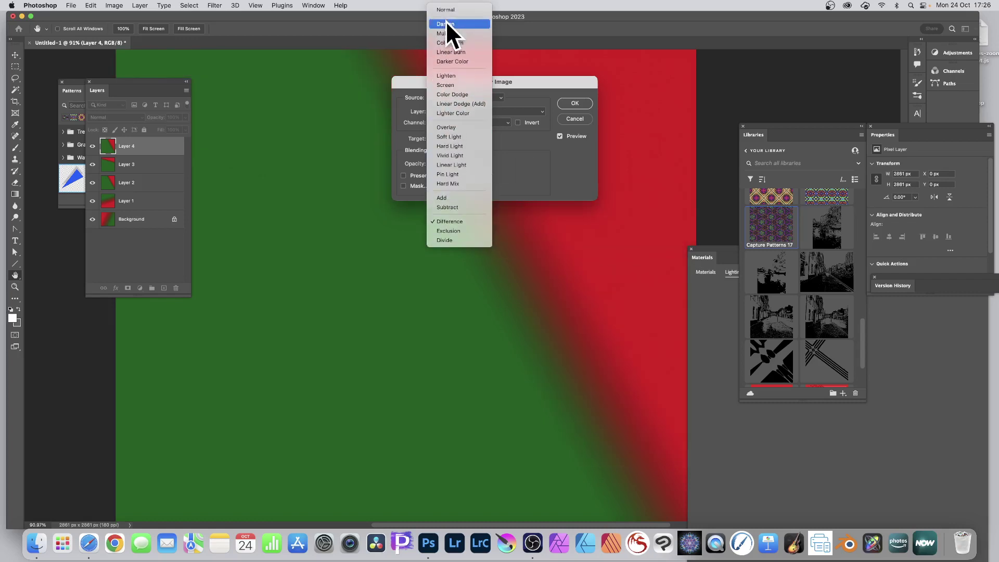
{"action": "left_click", "coordinate": [453, 222]}
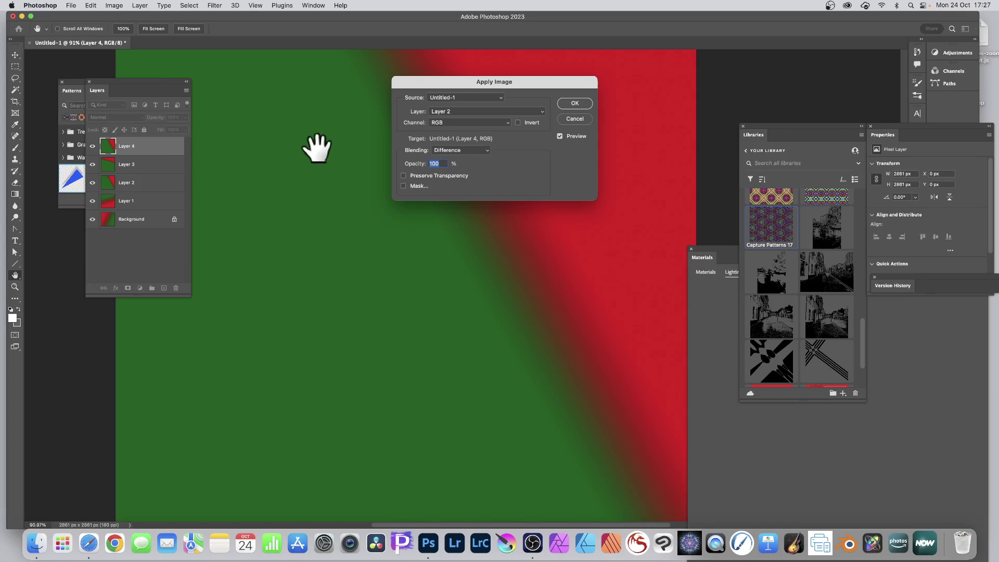
{"action": "left_click", "coordinate": [574, 103]}
{"action": "key", "text": "g"}
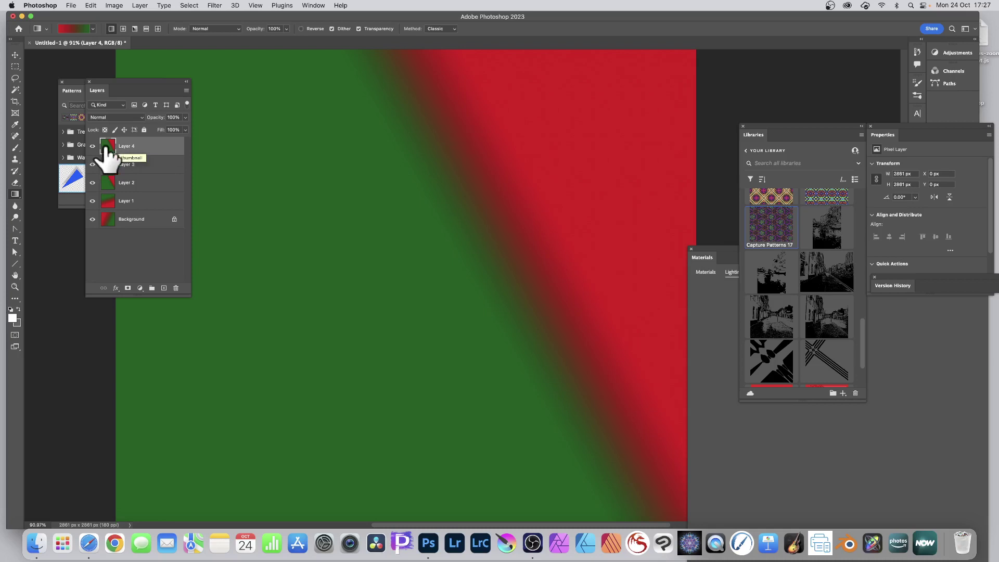
Step: Use Apply Image again on the top layer with Layer 2's Red channel and Difference blending
{"action": "left_click", "coordinate": [114, 5]}
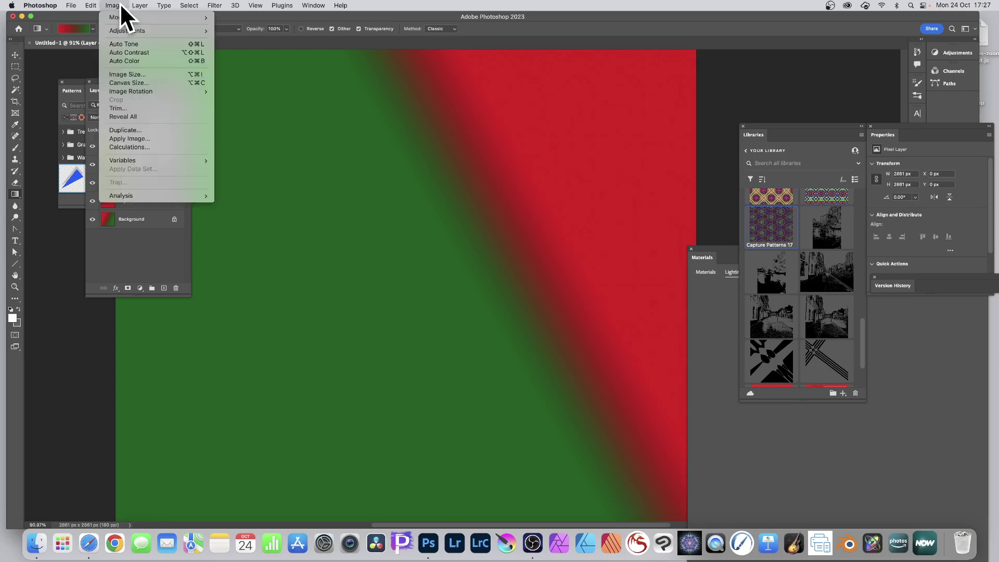
{"action": "left_click", "coordinate": [133, 139]}
{"action": "left_click_drag", "start_coordinate": [475, 87], "coordinate": [461, 103]}
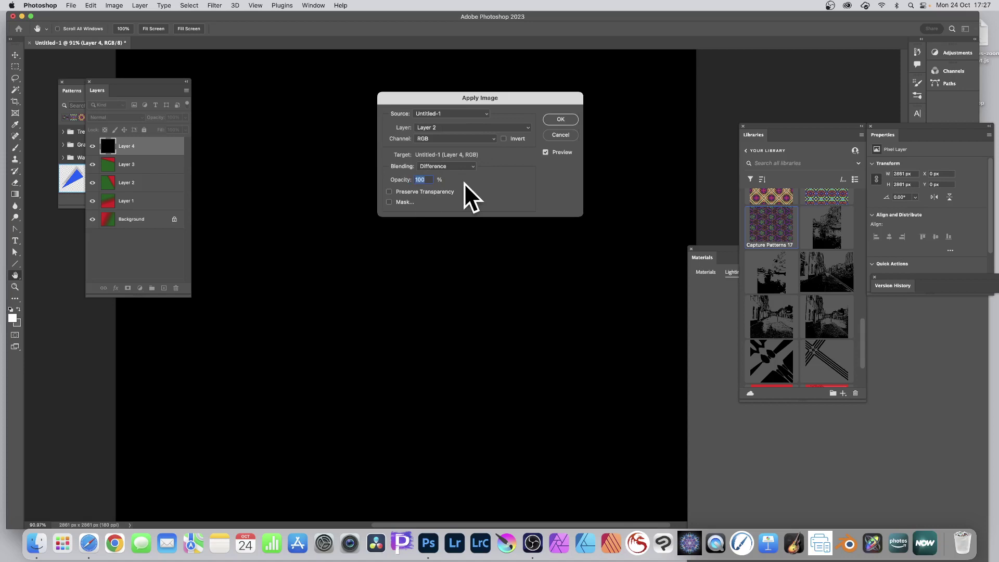
{"action": "left_click", "coordinate": [445, 137]}
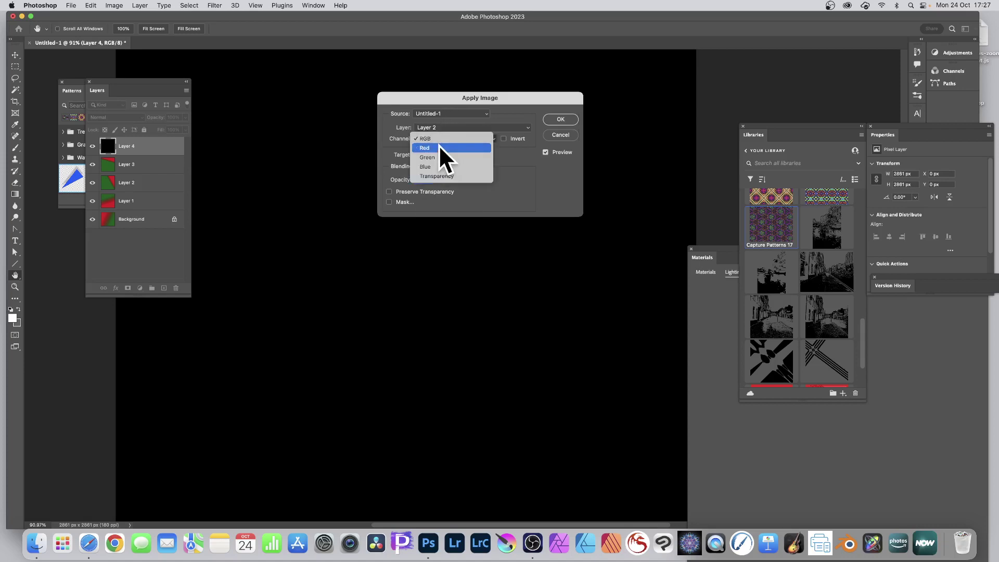
{"action": "left_click", "coordinate": [439, 145]}
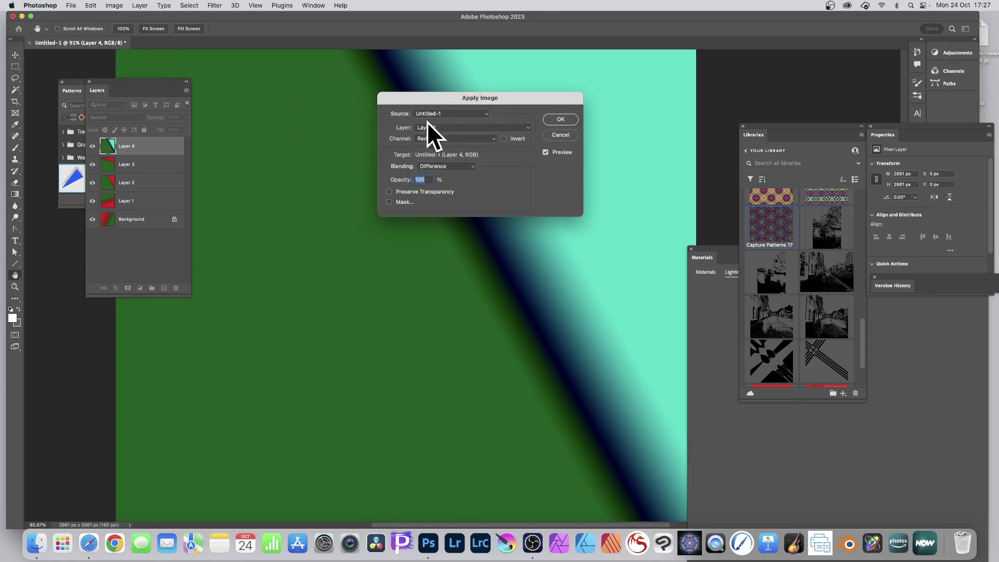
{"action": "left_click", "coordinate": [567, 118]}
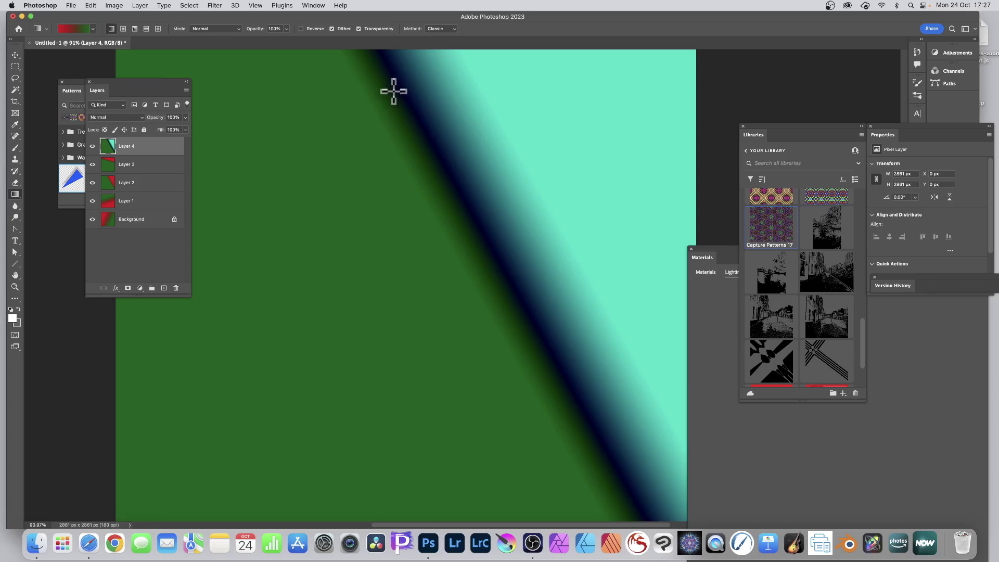
Step: Try other Layer 2 channels in Apply Image, then apply Layer 1's Green channel to the top layer with Difference blending
{"action": "left_click", "coordinate": [113, 6]}
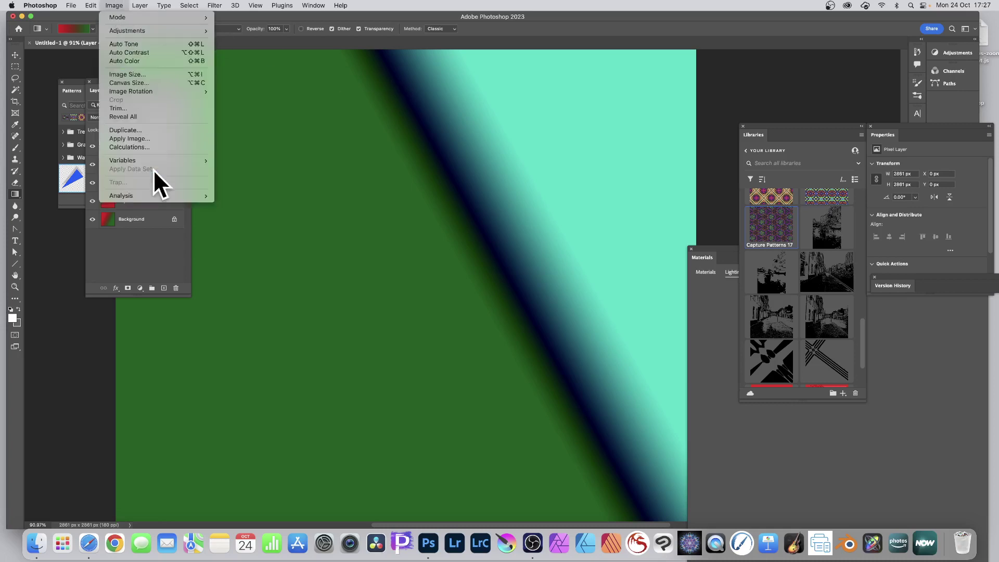
{"action": "left_click", "coordinate": [155, 138]}
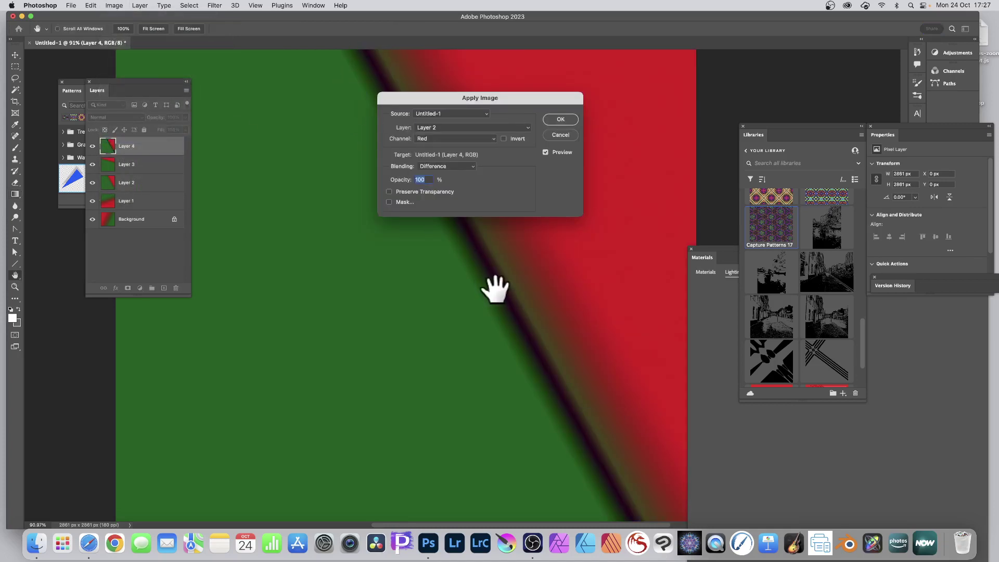
{"action": "left_click", "coordinate": [446, 140]}
{"action": "left_click", "coordinate": [443, 146]}
{"action": "left_click", "coordinate": [439, 137]}
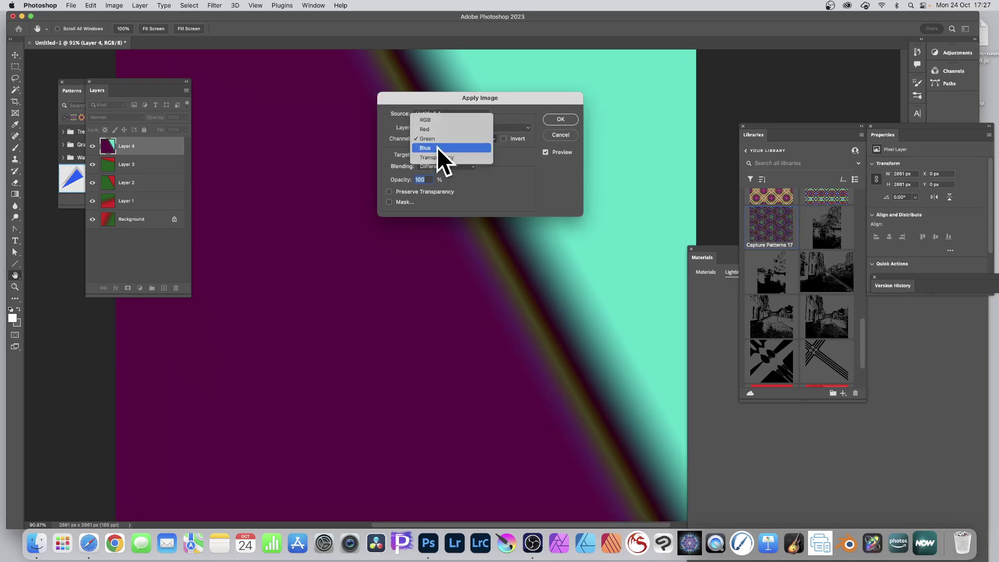
{"action": "left_click", "coordinate": [436, 146]}
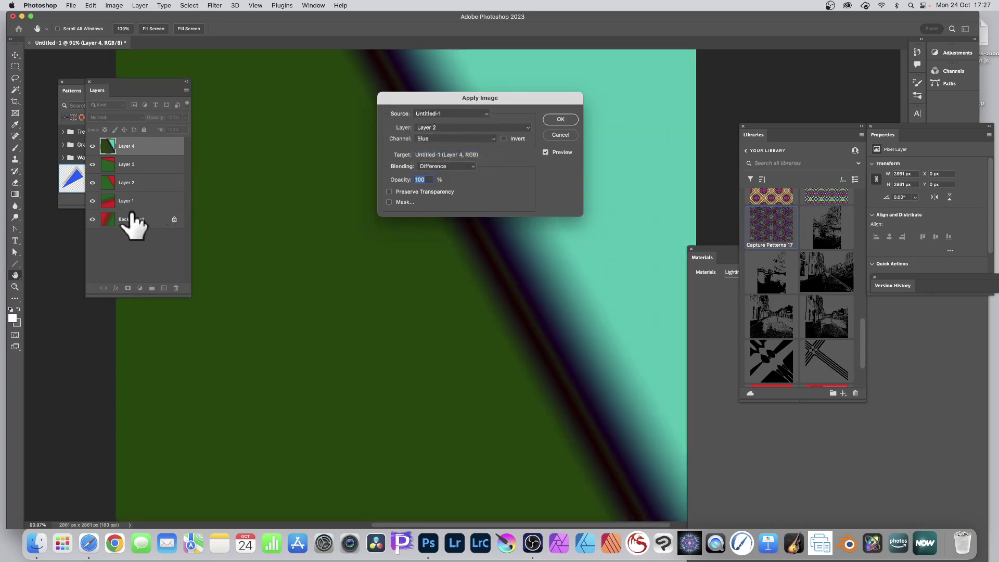
{"action": "left_click", "coordinate": [436, 127]}
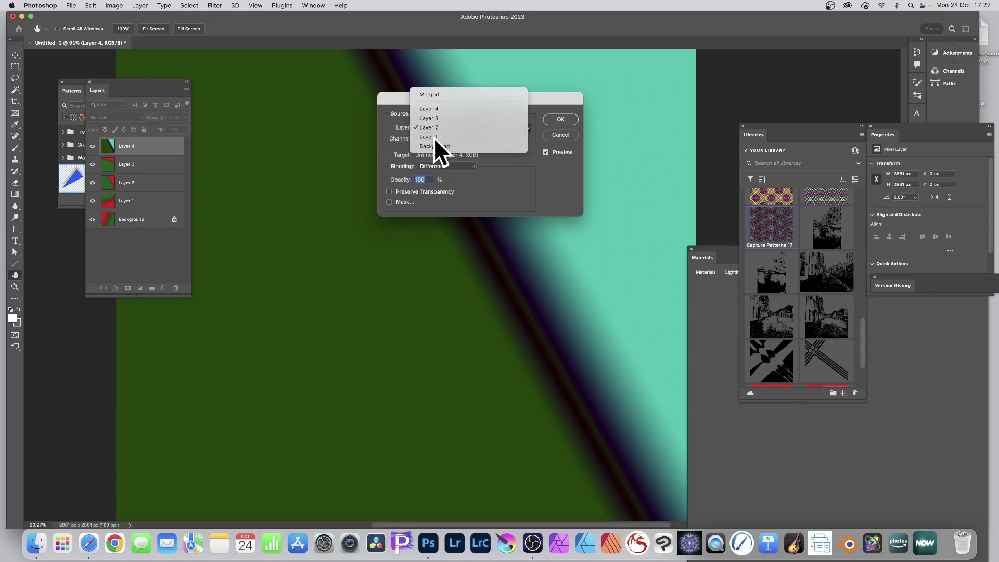
{"action": "left_click", "coordinate": [433, 136]}
{"action": "left_click", "coordinate": [430, 137]}
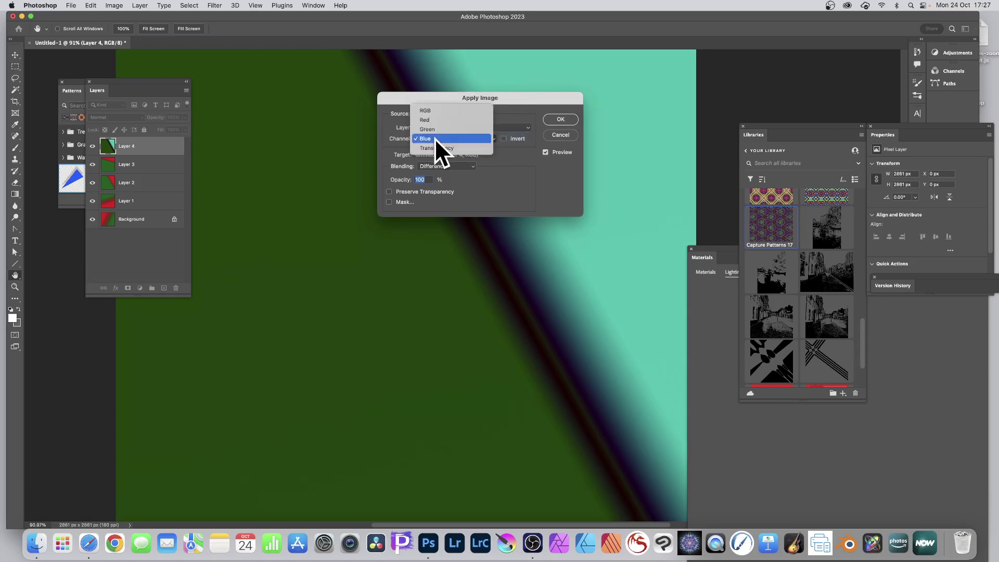
{"action": "left_click", "coordinate": [431, 129]}
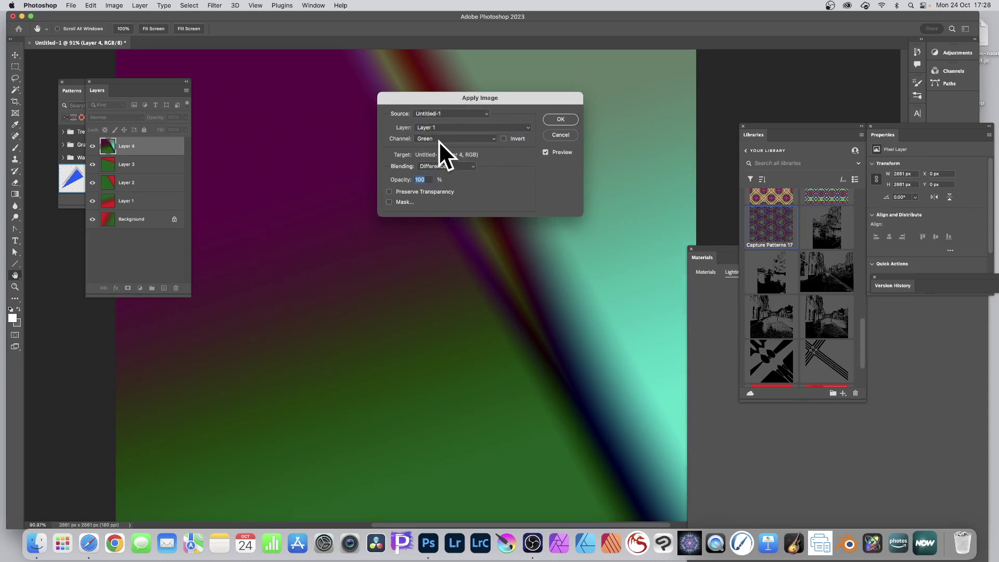
{"action": "left_click", "coordinate": [564, 116]}
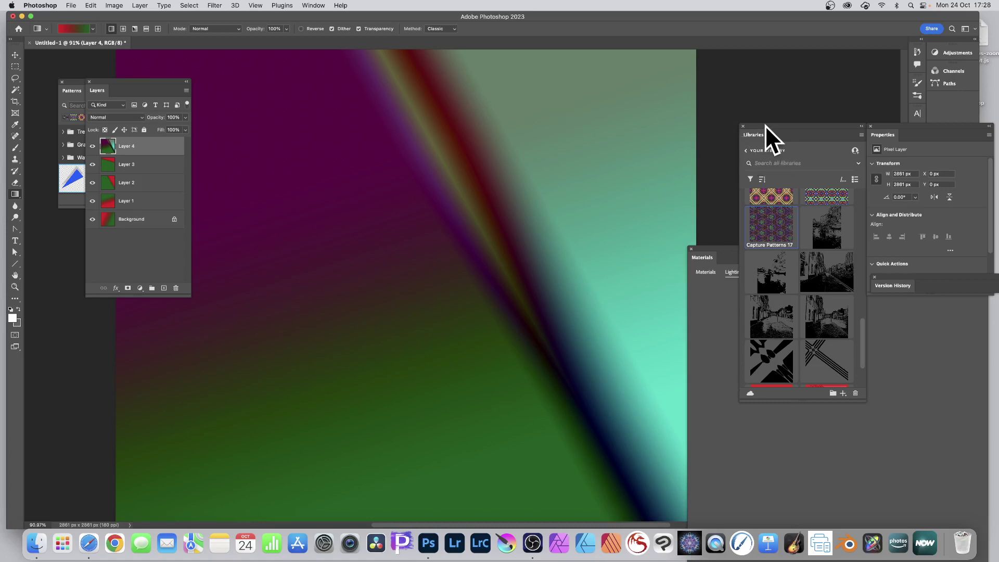
Step: Start Extract from Image on Layer 4 for a library pattern and compare tiling styles, keeping the first hexagonal one with the triangular sample area
{"action": "left_click_drag", "start_coordinate": [765, 126], "coordinate": [669, 50]}
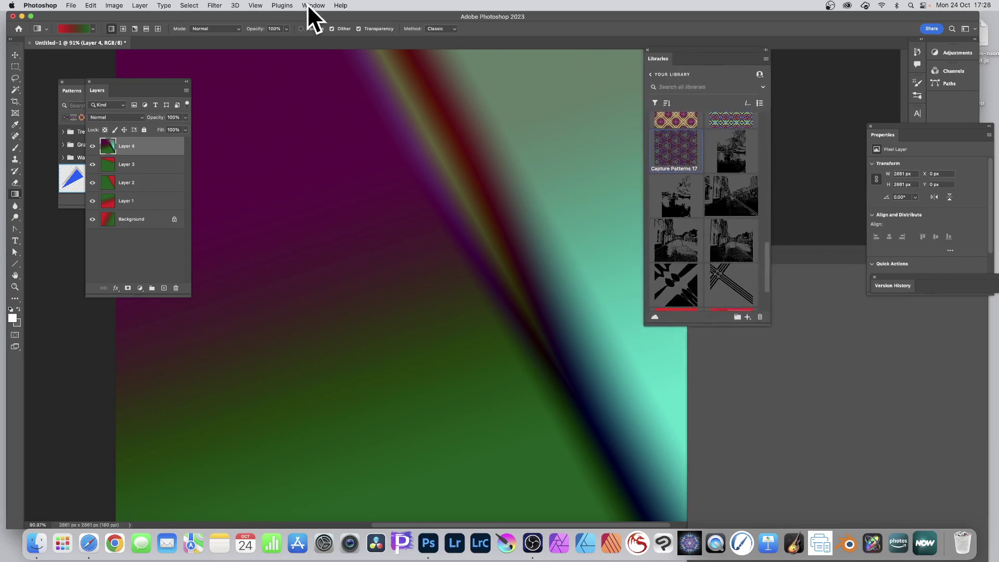
{"action": "left_click", "coordinate": [748, 317]}
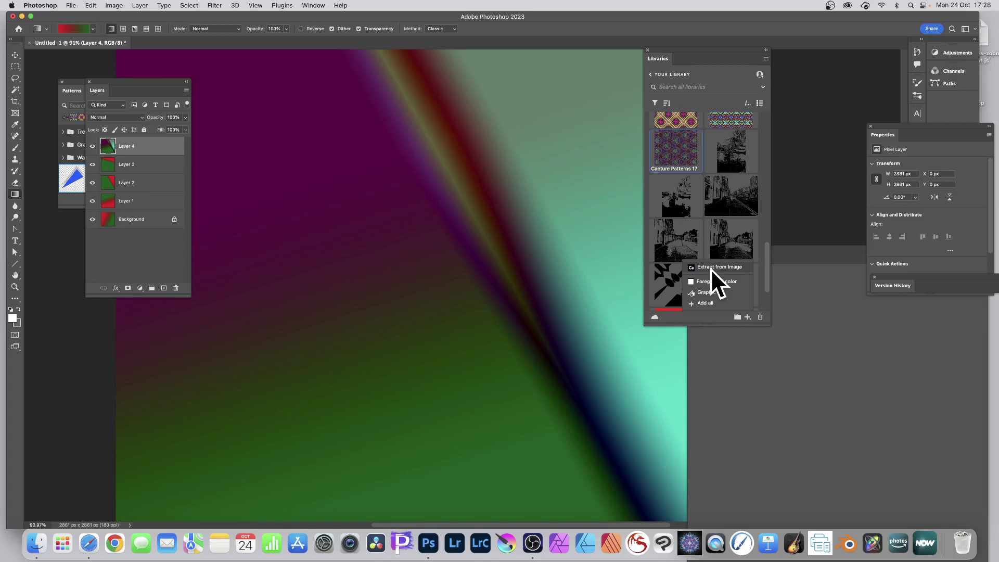
{"action": "key", "text": "Escape"}
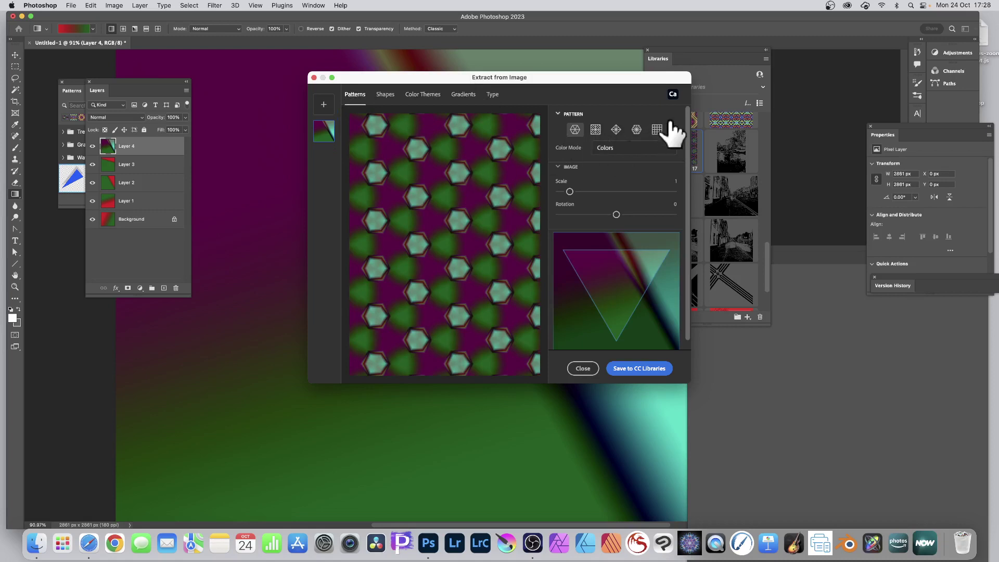
{"action": "left_click", "coordinate": [596, 133]}
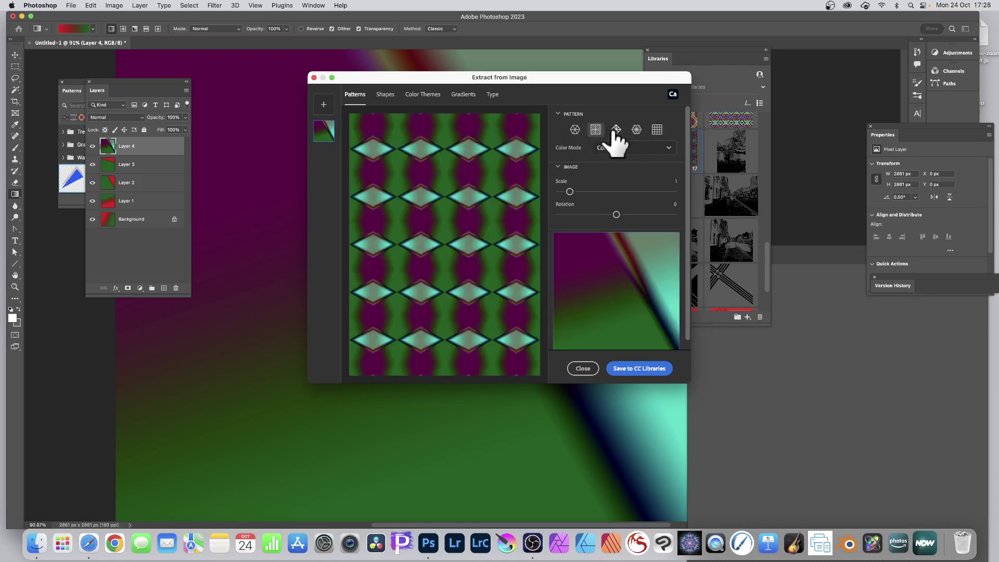
{"action": "left_click", "coordinate": [616, 130]}
{"action": "left_click", "coordinate": [575, 130]}
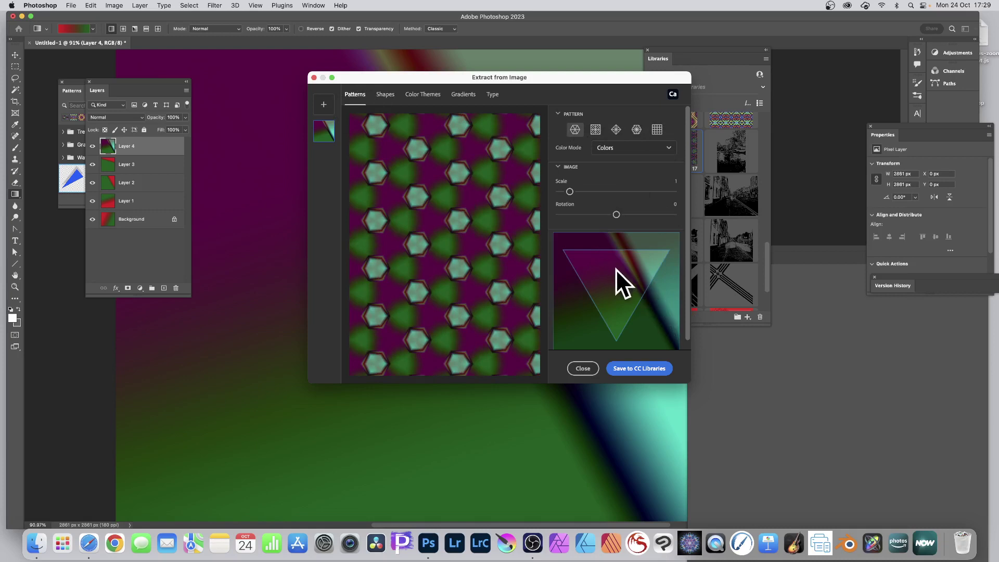
Step: Adjust the image under the triangular sample area, with rotation set to 9, and save the resulting pattern to CC Libraries
{"action": "left_click_drag", "start_coordinate": [616, 269], "coordinate": [564, 251]}
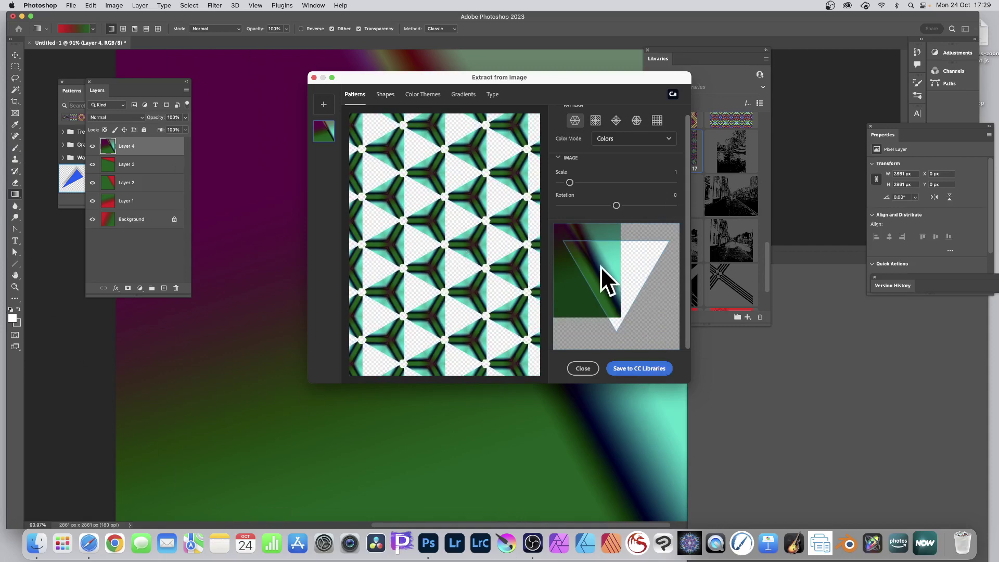
{"action": "left_click_drag", "start_coordinate": [601, 266], "coordinate": [659, 299]}
{"action": "left_click_drag", "start_coordinate": [573, 178], "coordinate": [565, 182]}
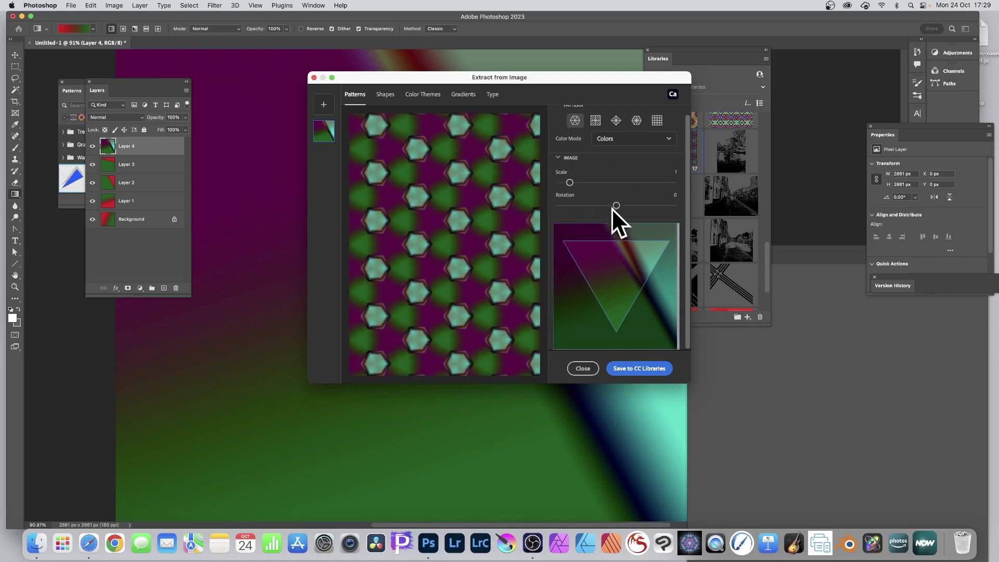
{"action": "left_click_drag", "start_coordinate": [616, 205], "coordinate": [616, 206]}
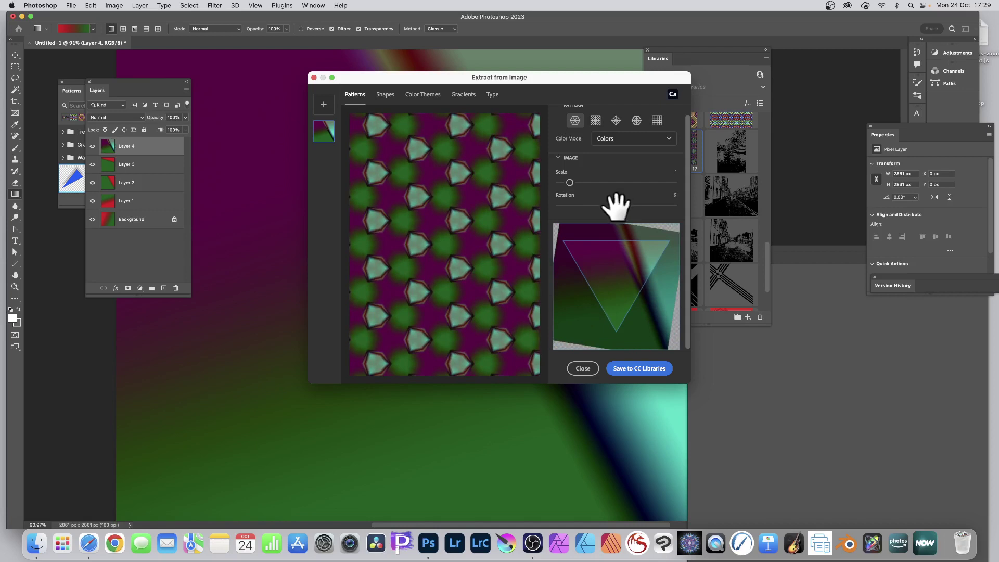
{"action": "left_click", "coordinate": [637, 371]}
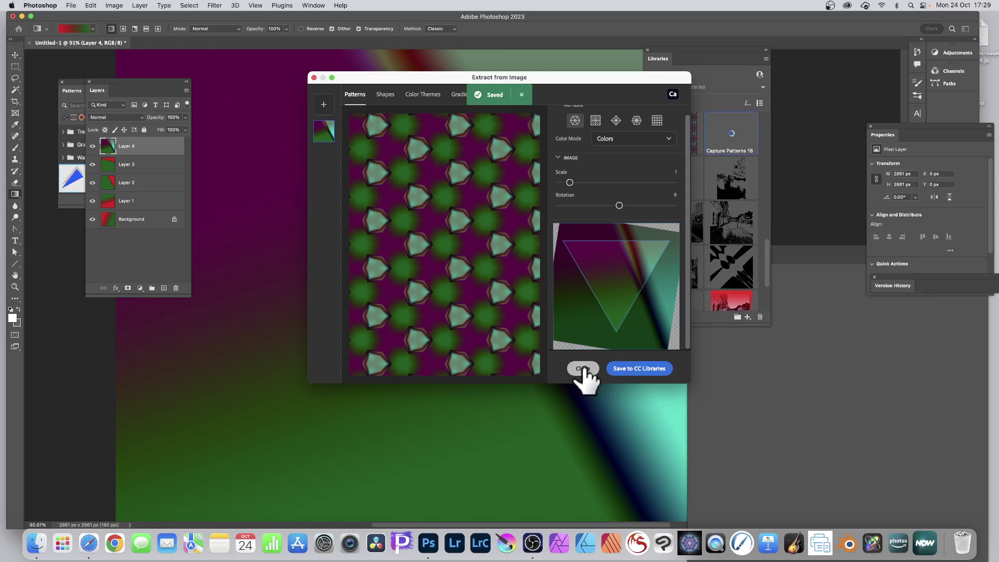
{"action": "left_click", "coordinate": [583, 368]}
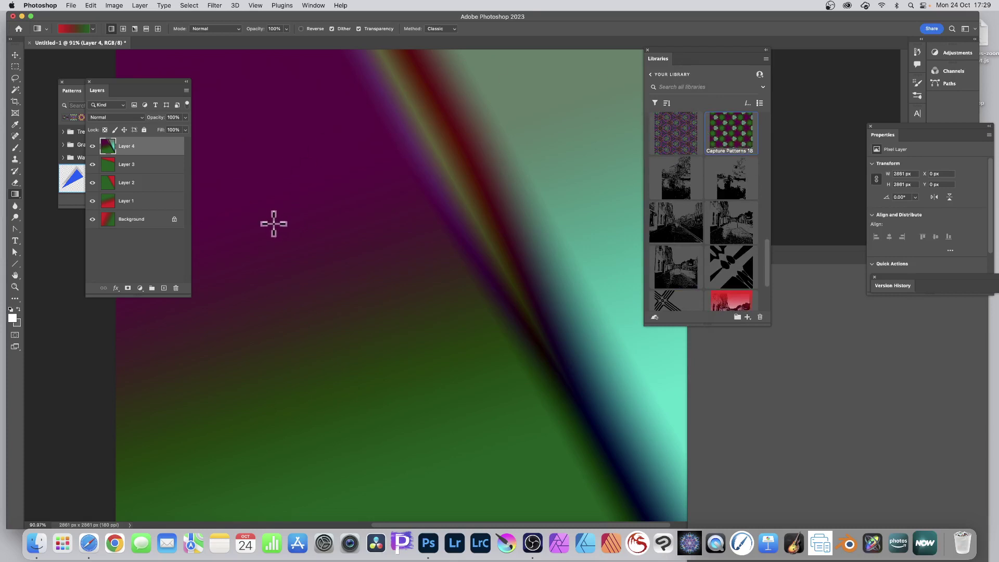
Step: Place the newly saved library pattern on the canvas as a pattern fill layer and set its scale to 25%
{"action": "left_click_drag", "start_coordinate": [736, 145], "coordinate": [404, 240]}
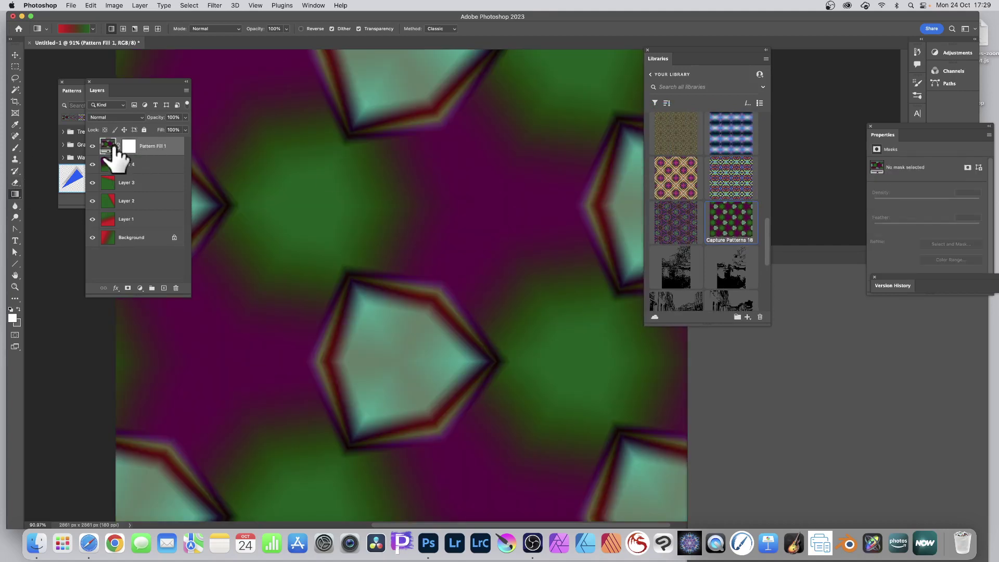
{"action": "left_click_drag", "start_coordinate": [186, 157], "coordinate": [133, 146]}
{"action": "double_click", "coordinate": [108, 146]}
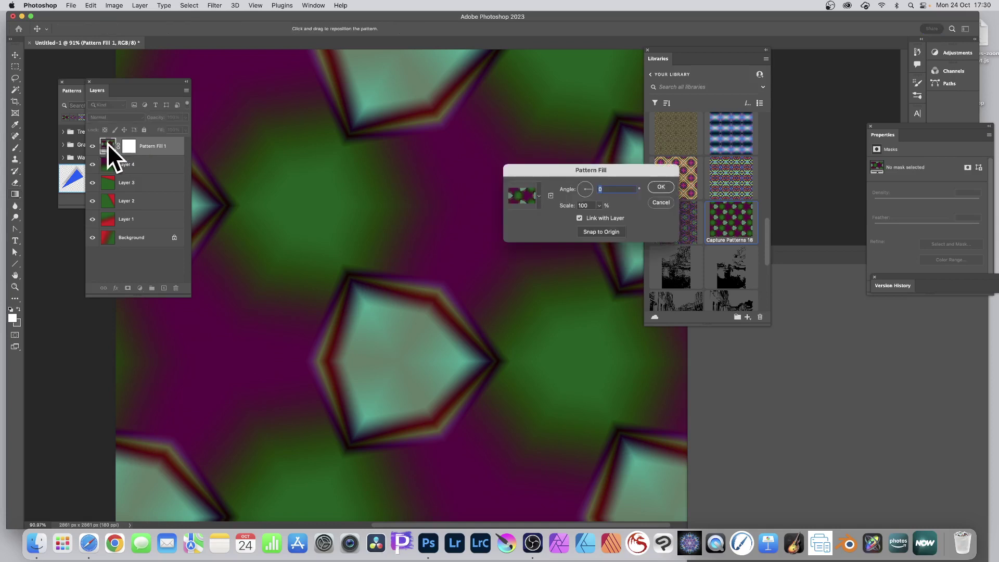
{"action": "left_click", "coordinate": [538, 197]}
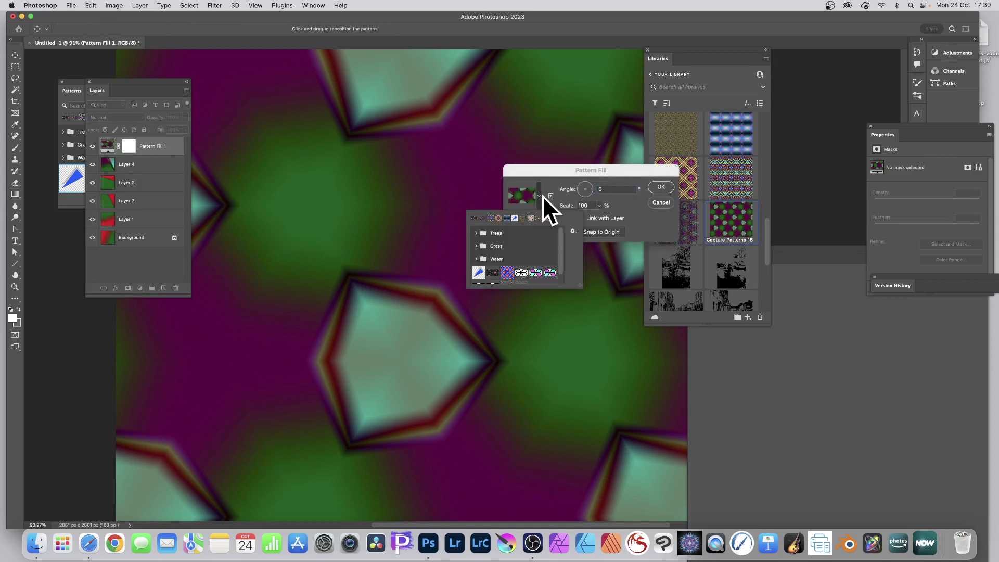
{"action": "left_click", "coordinate": [615, 180]}
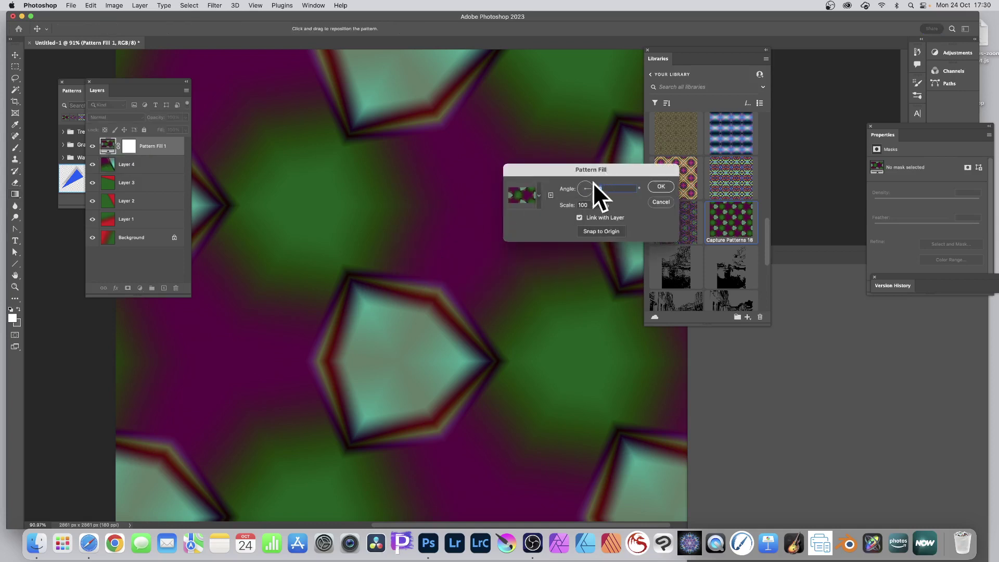
{"action": "key", "text": "Tab"}
{"action": "type", "text": "50"}
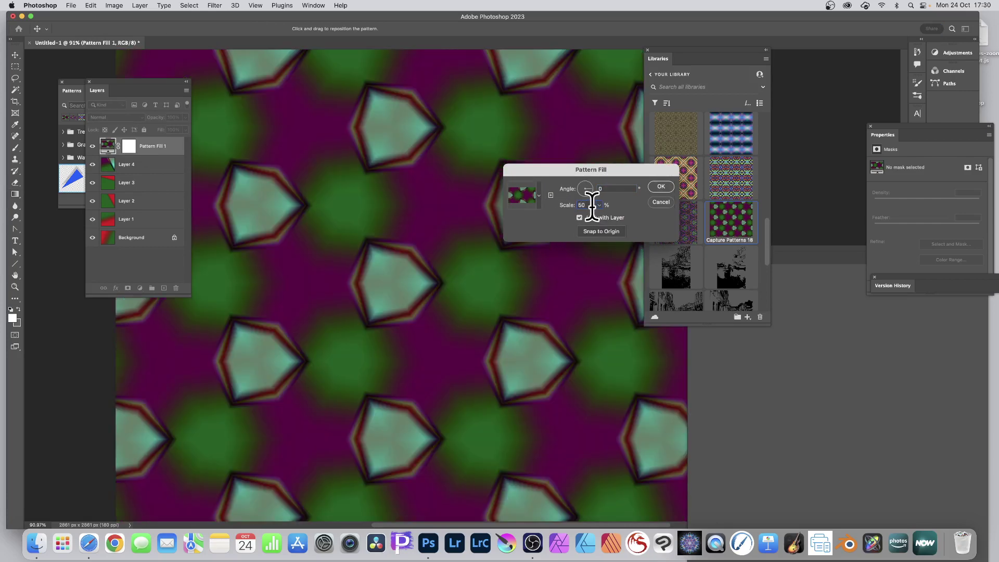
{"action": "mouse_move", "coordinate": [570, 212]}
{"action": "left_mouse_down"}
{"action": "mouse_move", "coordinate": [559, 212]}
{"action": "mouse_move", "coordinate": [568, 211]}
{"action": "left_mouse_up"}
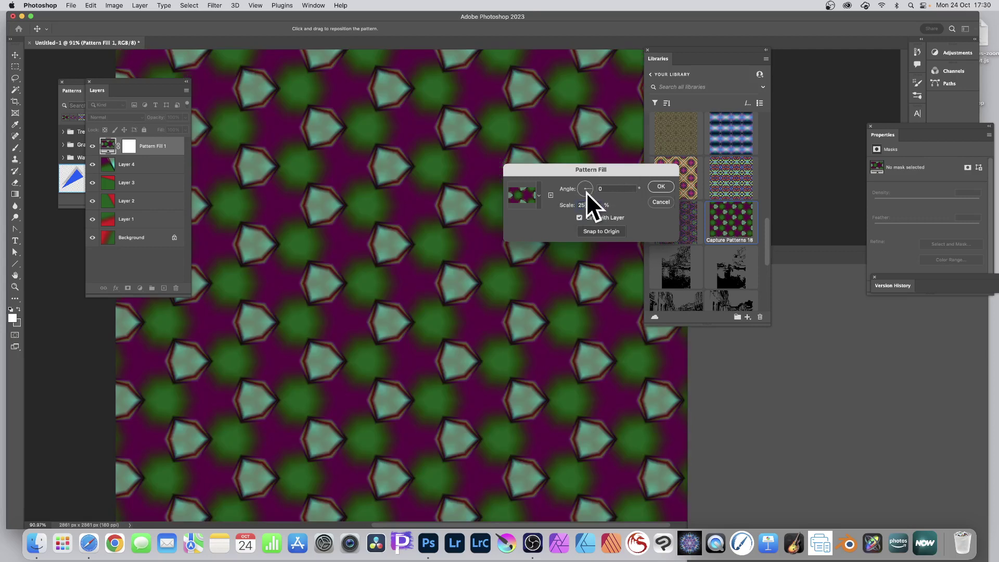
{"action": "left_click", "coordinate": [665, 186]}
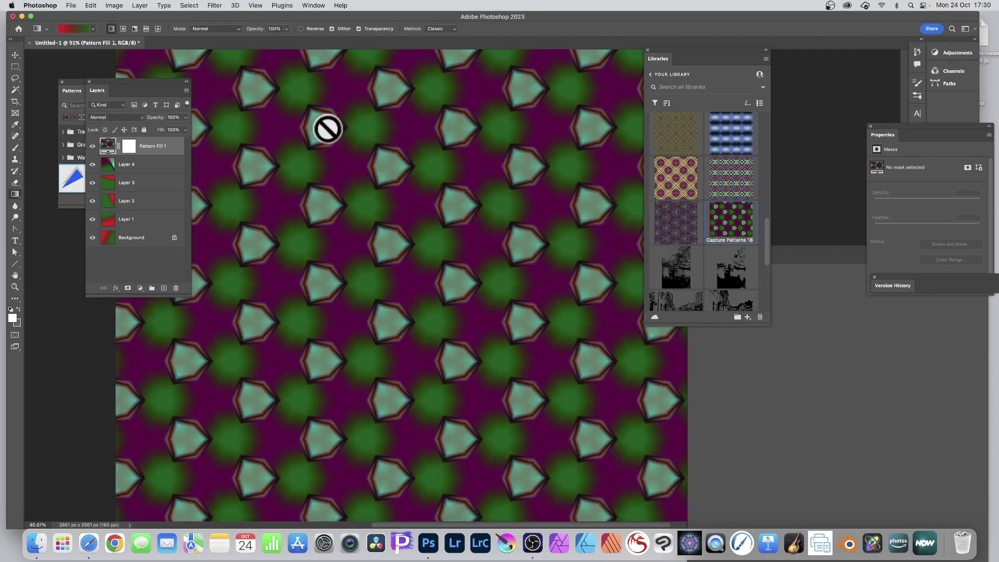
Step: Convert the pattern fill layer to a smart object and place it below Layer 4
{"action": "left_click", "coordinate": [142, 5]}
{"action": "mouse_move", "coordinate": [163, 189]}
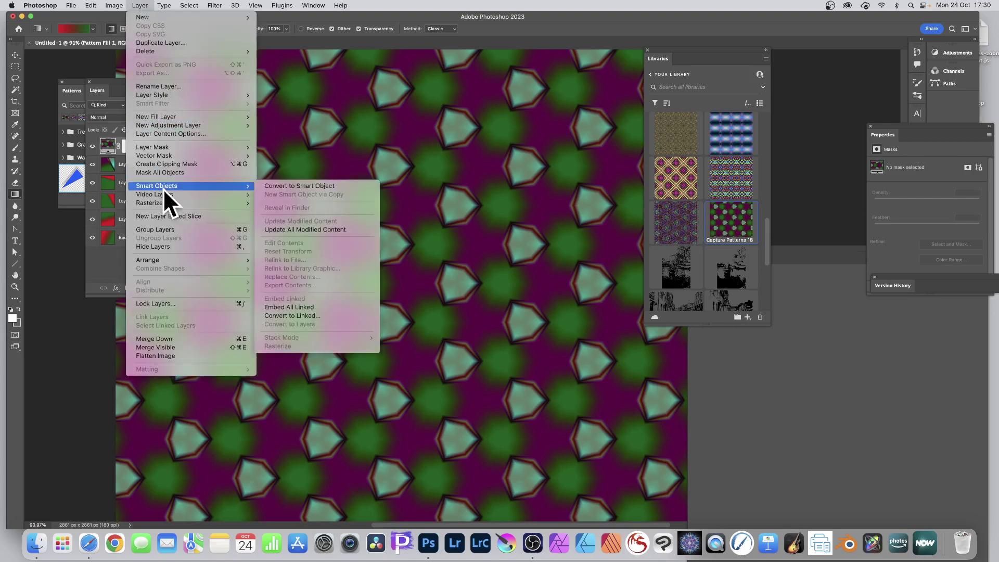
{"action": "left_click", "coordinate": [300, 185]}
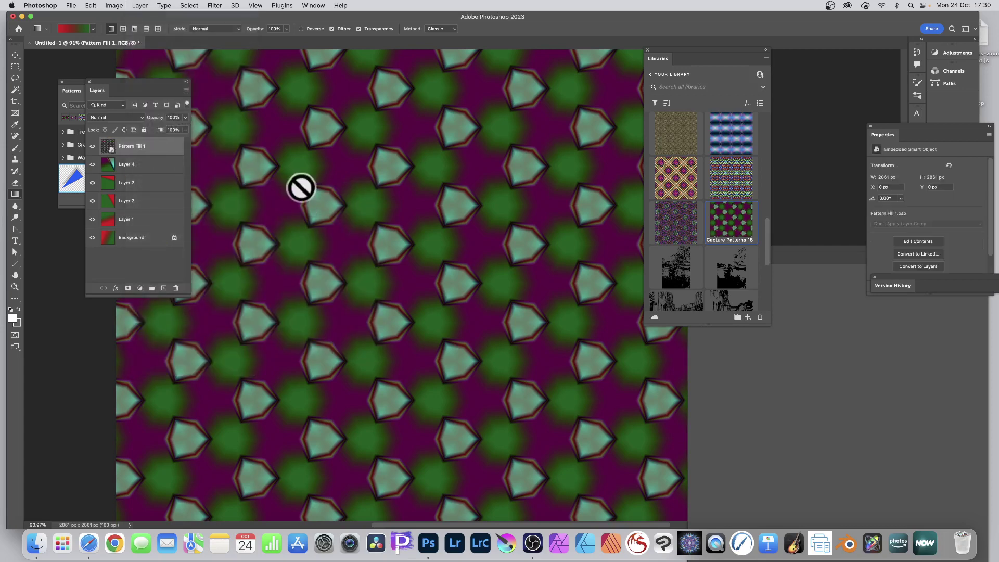
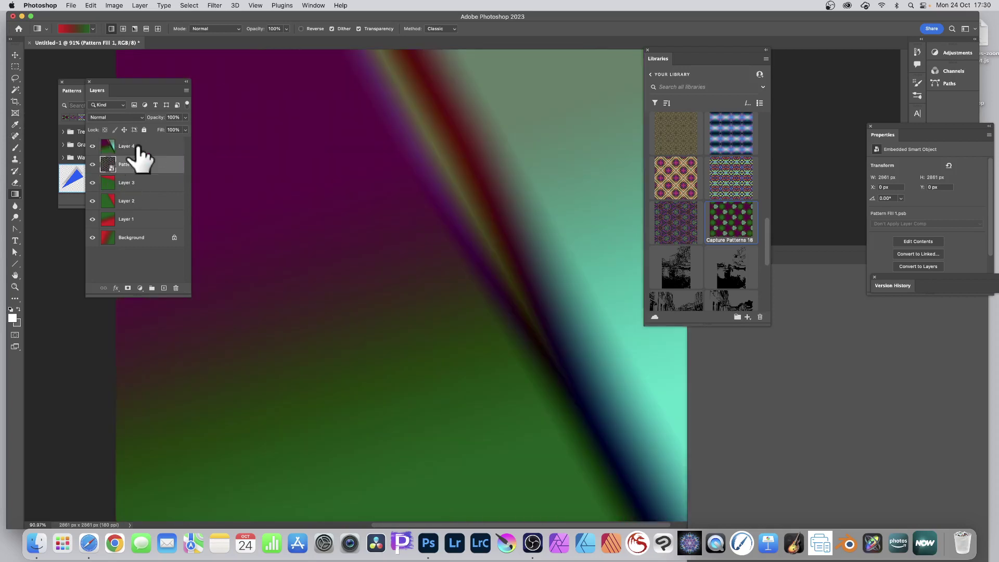
Step: Start Apply Image on Layer 4 and choose Pattern Fill 1 as the source layer
{"action": "left_click", "coordinate": [109, 147]}
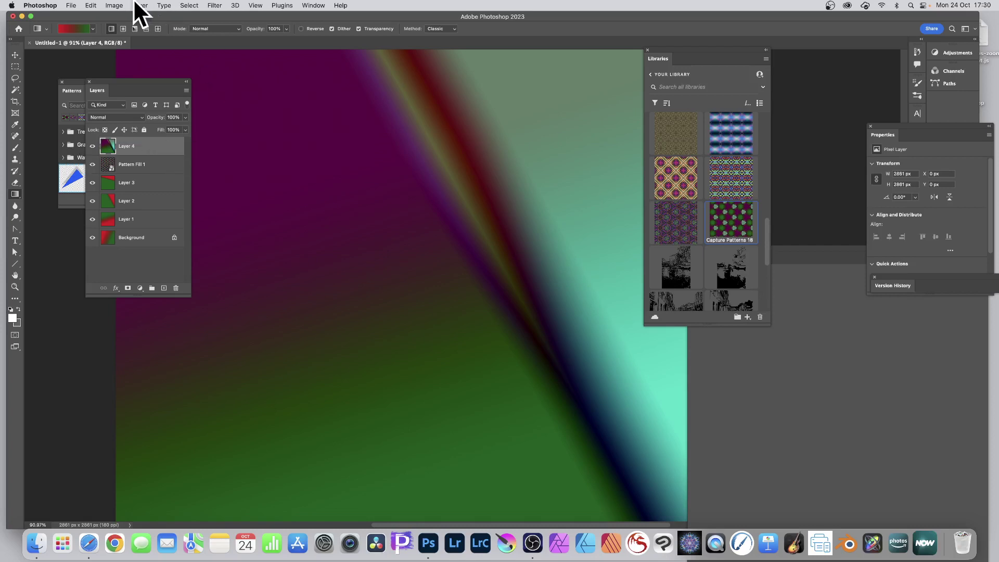
{"action": "left_click", "coordinate": [118, 5]}
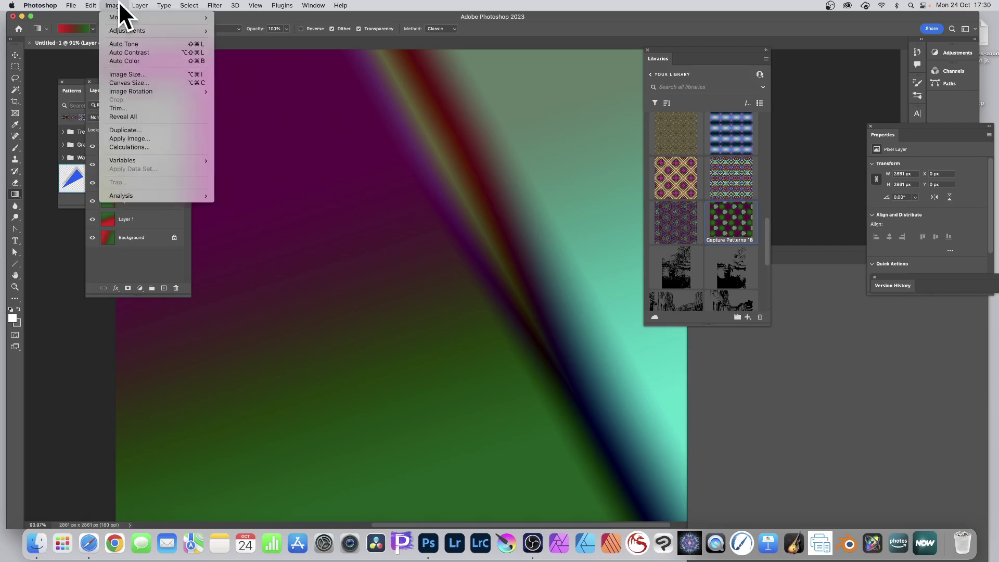
{"action": "left_click", "coordinate": [144, 139]}
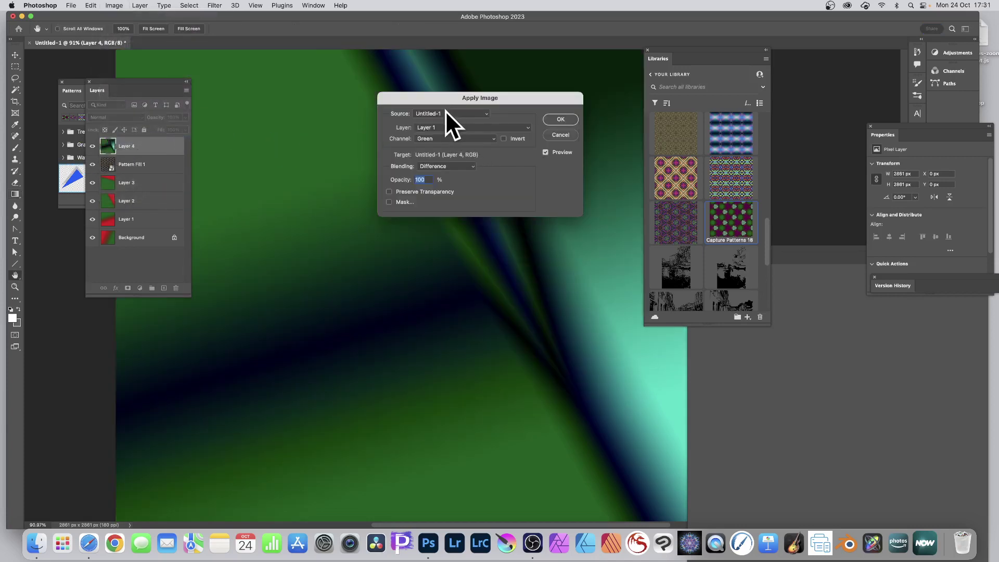
{"action": "left_click", "coordinate": [445, 127]}
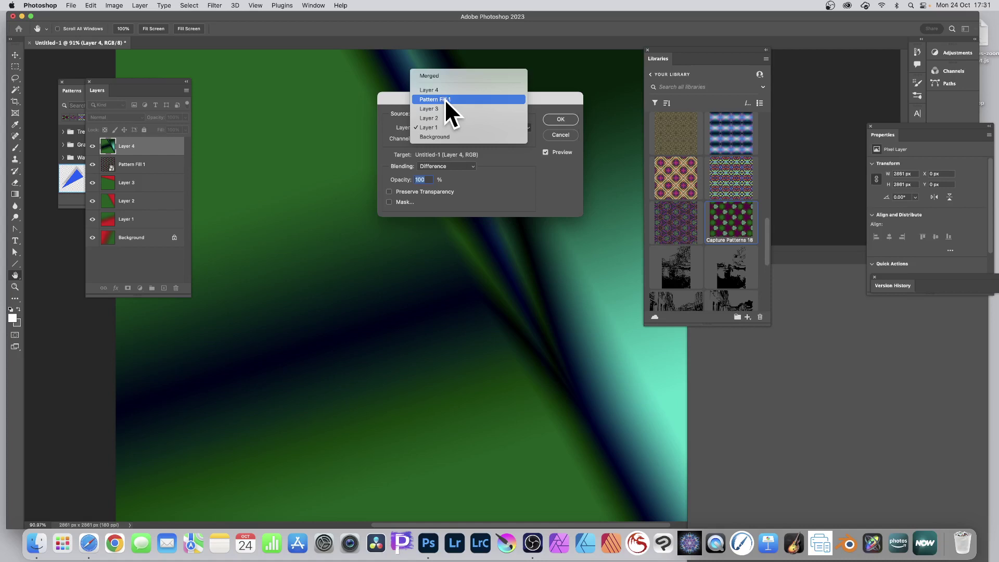
{"action": "left_click", "coordinate": [444, 99]}
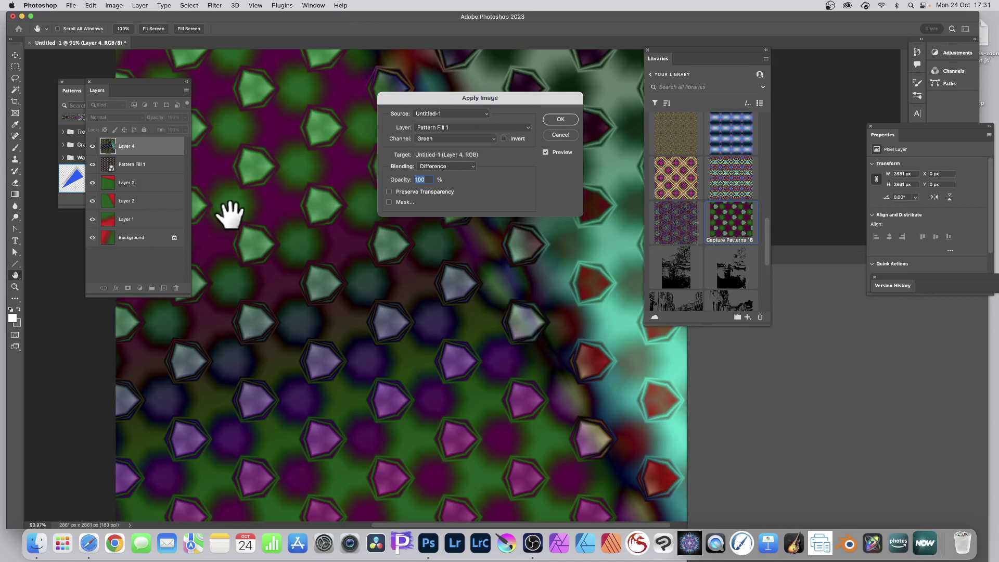
Step: Compare the Red, RGB and Blue source channels, and apply Pattern Fill 1's RGB channel to Layer 4 with Difference blending at 100% opacity
{"action": "left_click", "coordinate": [458, 137]}
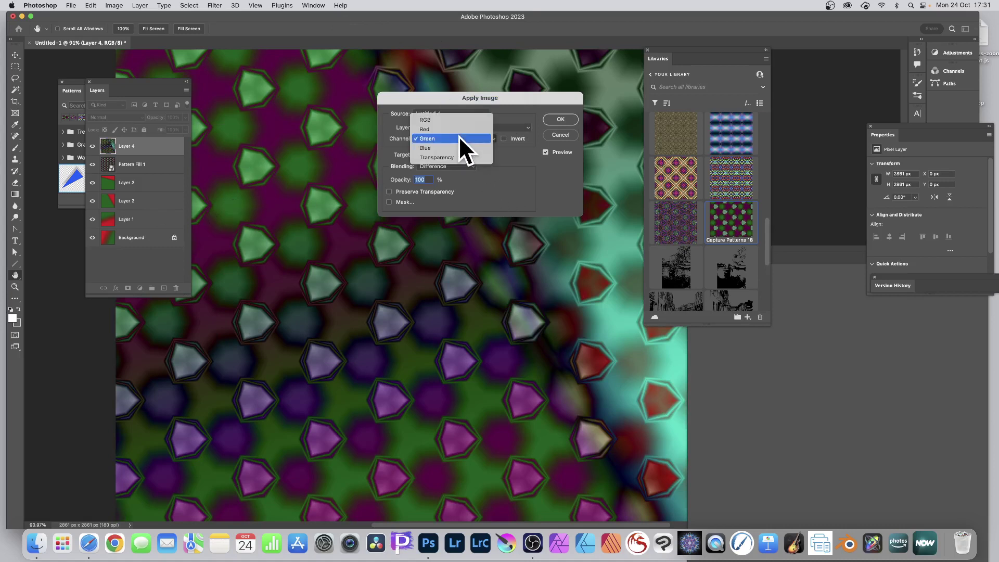
{"action": "left_click", "coordinate": [448, 128]}
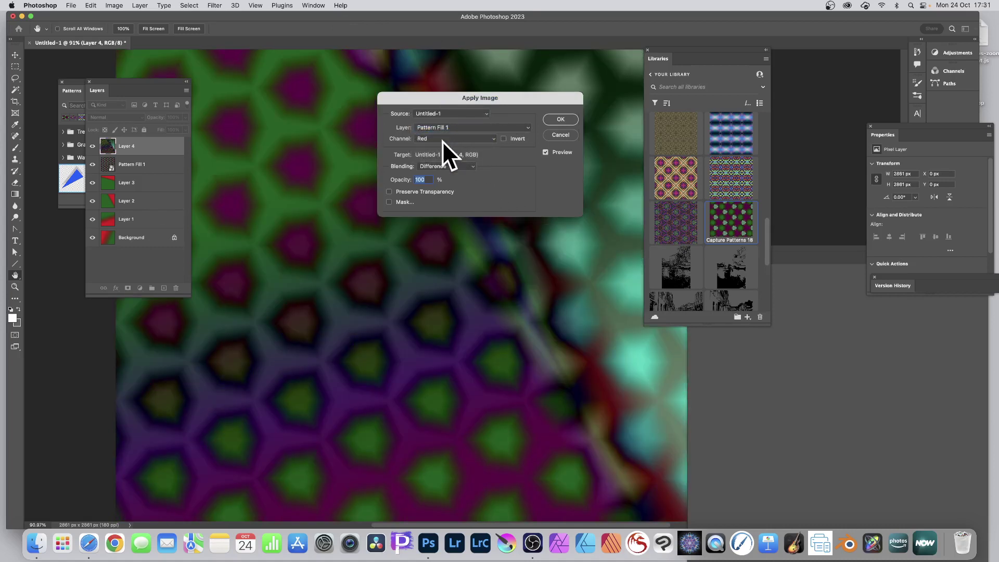
{"action": "left_click", "coordinate": [442, 139]}
{"action": "left_click", "coordinate": [443, 127]}
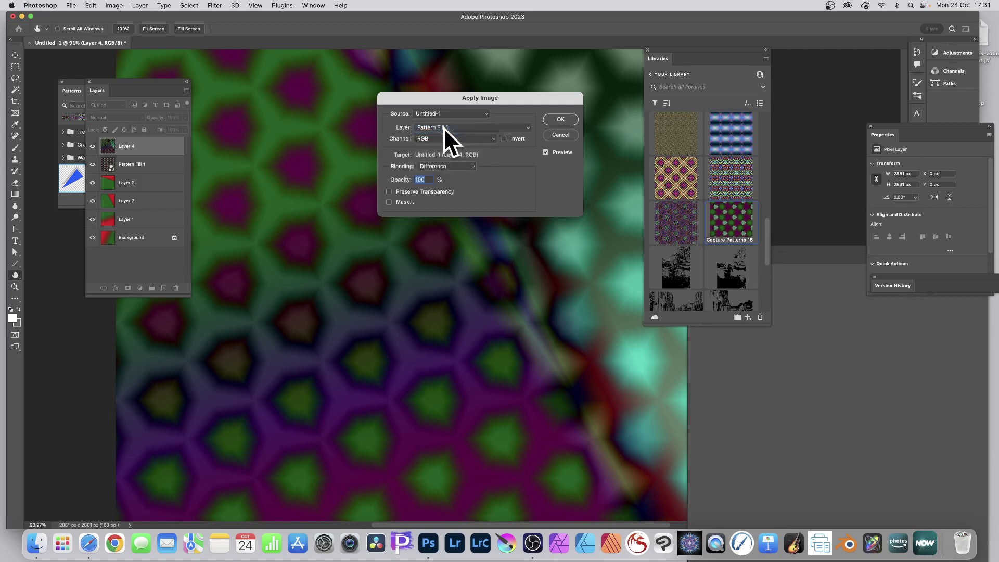
{"action": "left_click", "coordinate": [446, 137]}
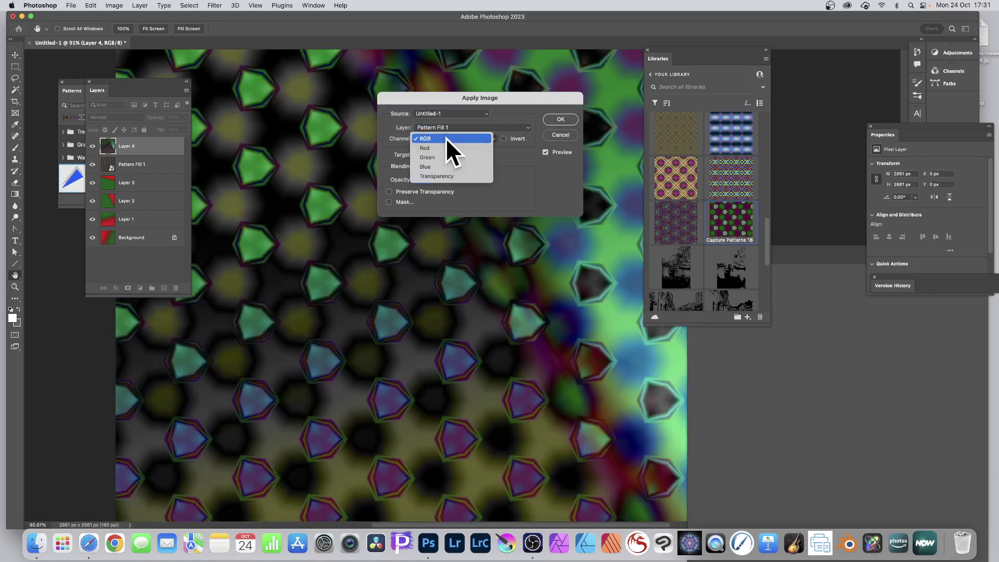
{"action": "left_click", "coordinate": [432, 166]}
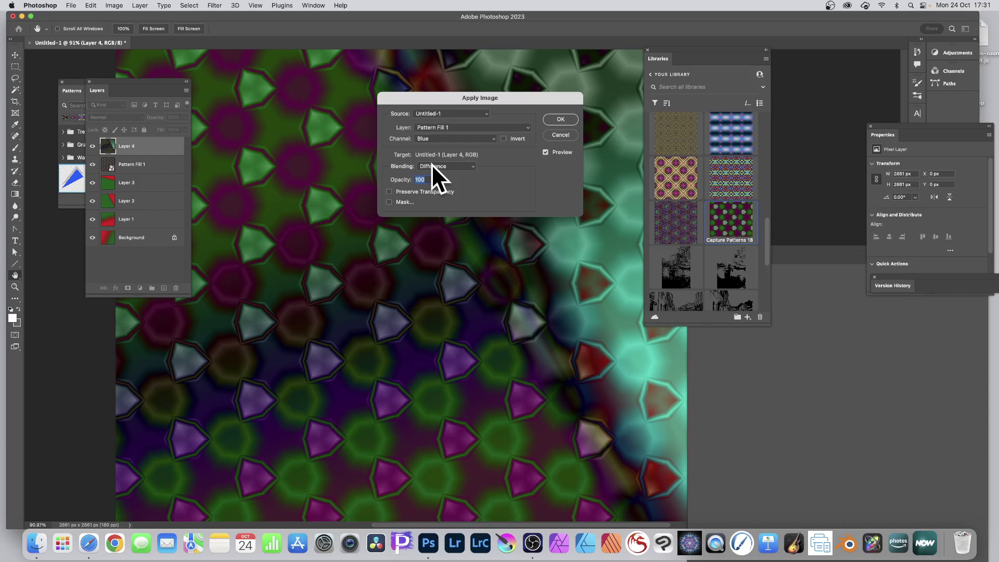
{"action": "left_click", "coordinate": [442, 140]}
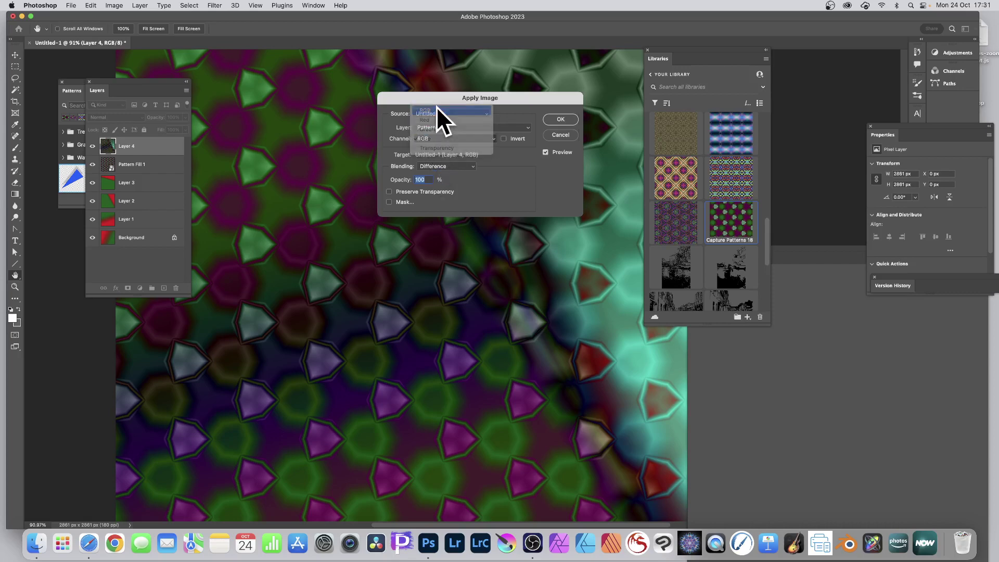
{"action": "left_click", "coordinate": [436, 110]}
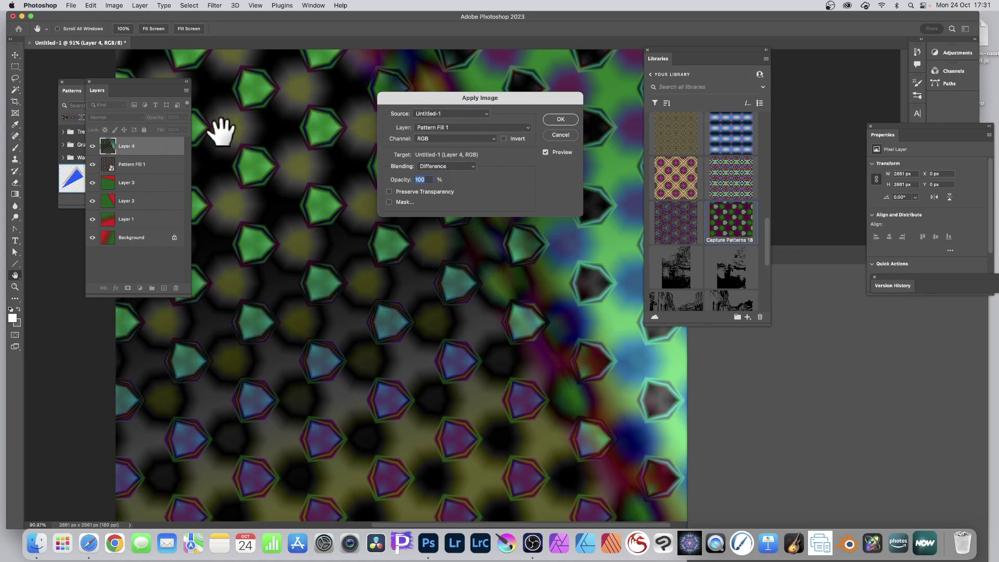
{"action": "left_click", "coordinate": [570, 121]}
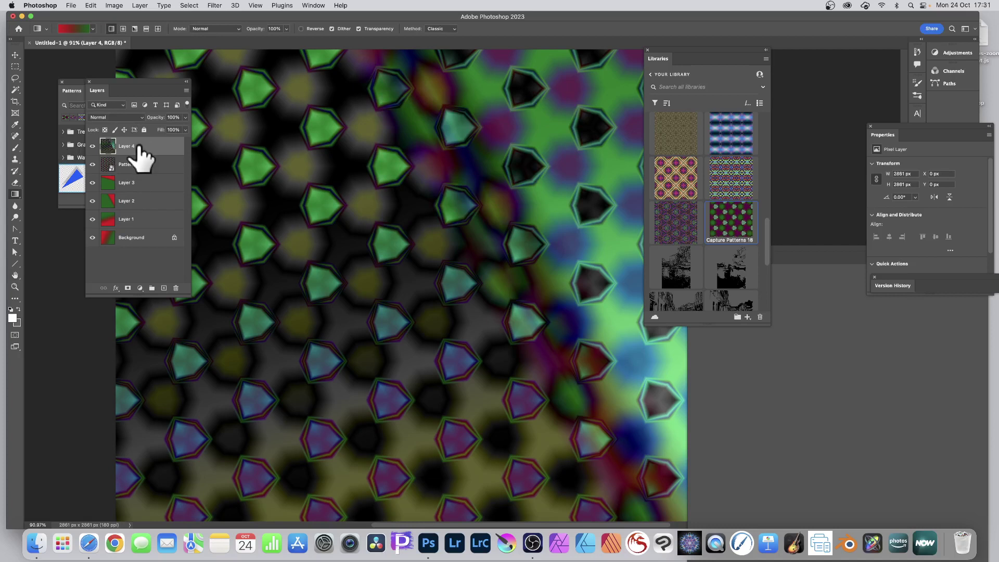
Step: Extract a pattern from Layer 4's artwork with the image scale at 1.2 and save it to CC Libraries
{"action": "mouse_move", "coordinate": [104, 146]}
{"action": "left_mouse_down"}
{"action": "mouse_move", "coordinate": [162, 151]}
{"action": "mouse_move", "coordinate": [103, 151]}
{"action": "left_mouse_up"}
{"action": "left_click", "coordinate": [748, 317]}
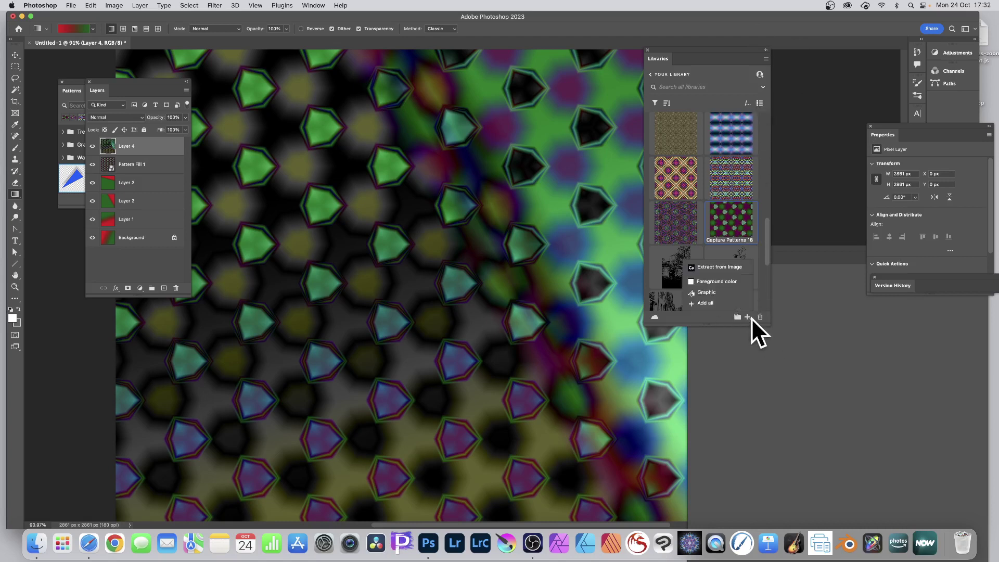
{"action": "left_click", "coordinate": [723, 267]}
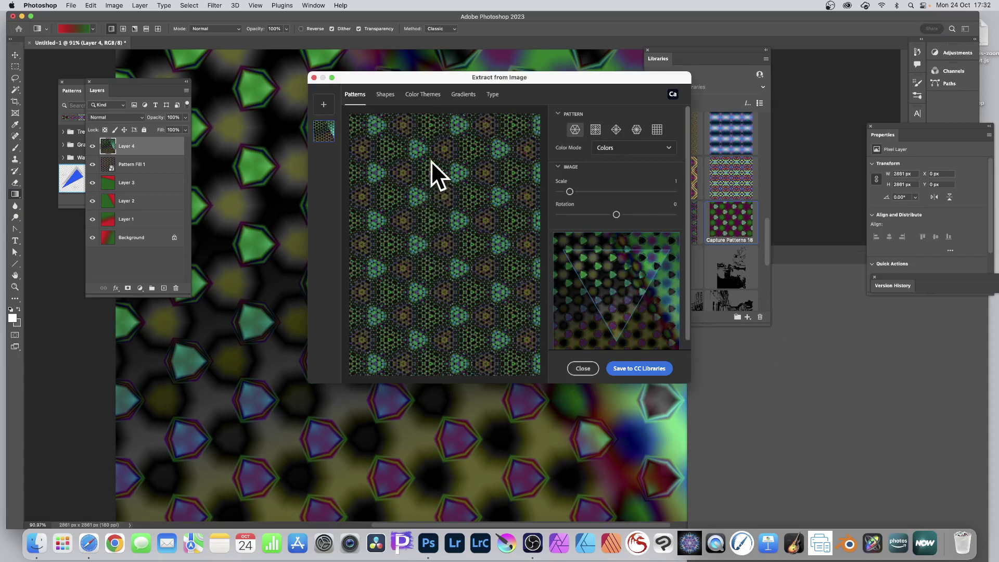
{"action": "scroll", "coordinate": [626, 291], "scroll_direction": "down", "scroll_amount": 1}
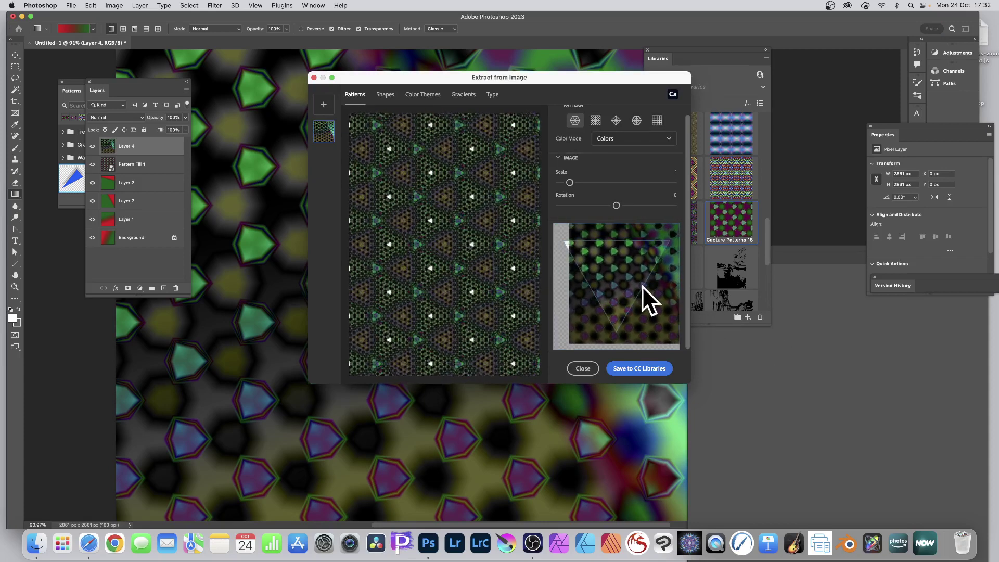
{"action": "mouse_move", "coordinate": [573, 181]}
{"action": "left_mouse_down"}
{"action": "mouse_move", "coordinate": [665, 178]}
{"action": "mouse_move", "coordinate": [569, 186]}
{"action": "left_mouse_up"}
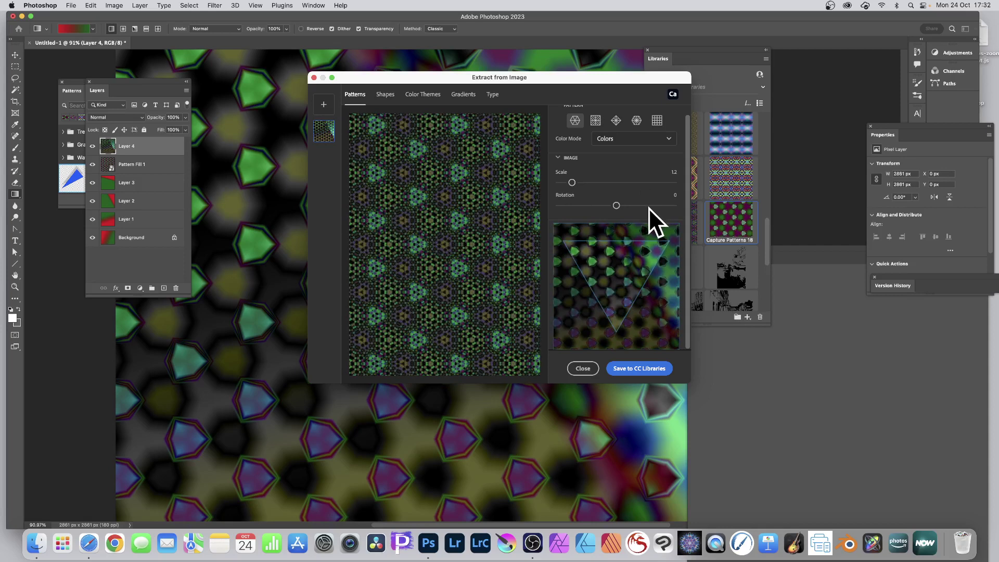
{"action": "left_click", "coordinate": [641, 369]}
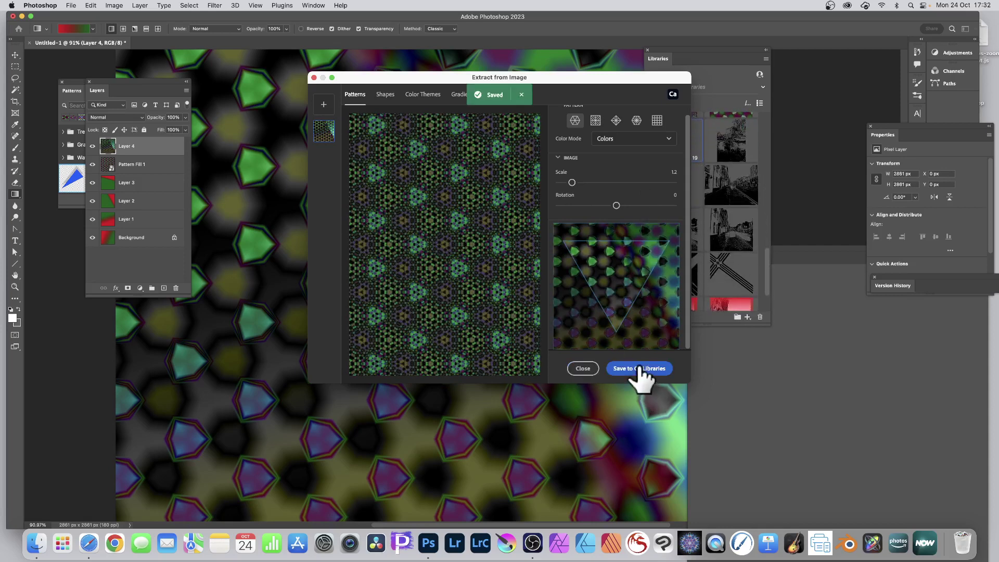
{"action": "left_click", "coordinate": [583, 368]}
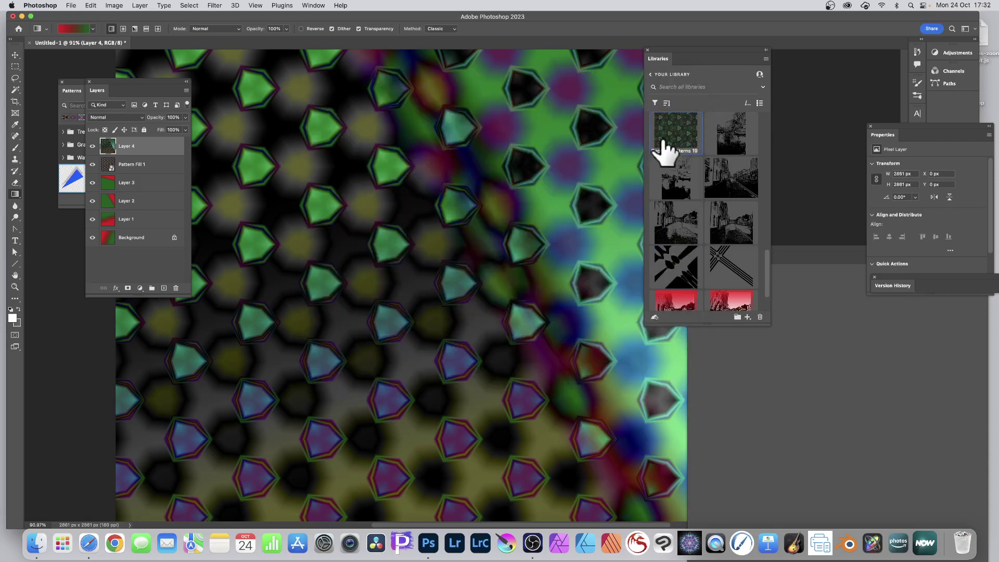
Step: Place the newly saved green library pattern on the canvas as a pattern fill layer above Layer 4
{"action": "scroll", "coordinate": [700, 162], "scroll_direction": "up", "scroll_amount": 1}
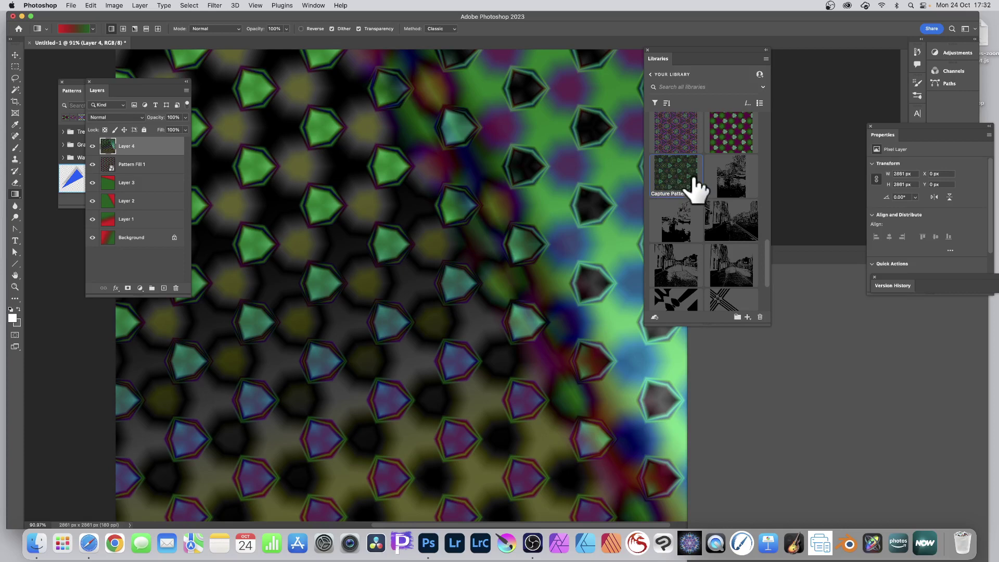
{"action": "left_click_drag", "start_coordinate": [683, 179], "coordinate": [423, 147]}
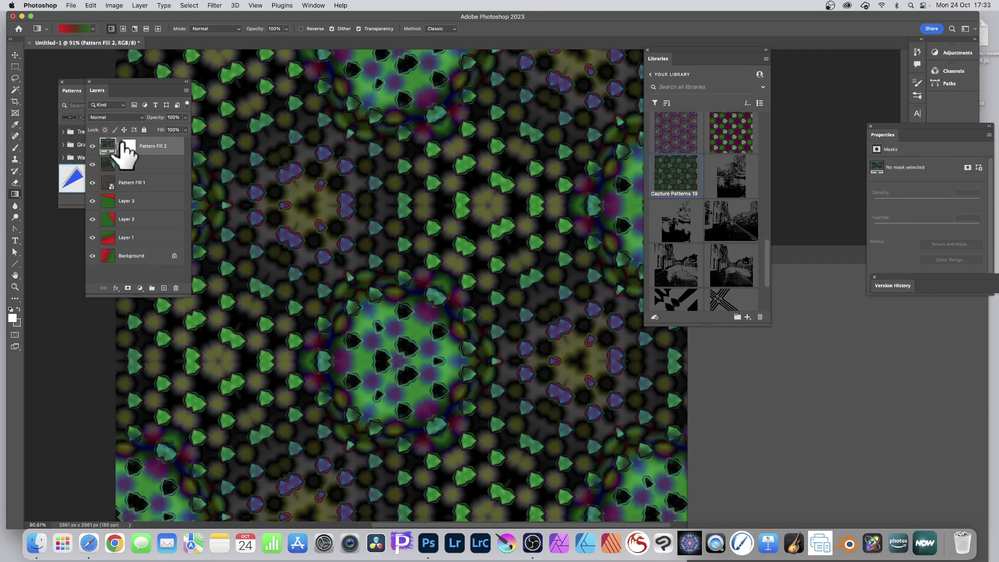
{"action": "left_click_drag", "start_coordinate": [127, 154], "coordinate": [130, 156]}
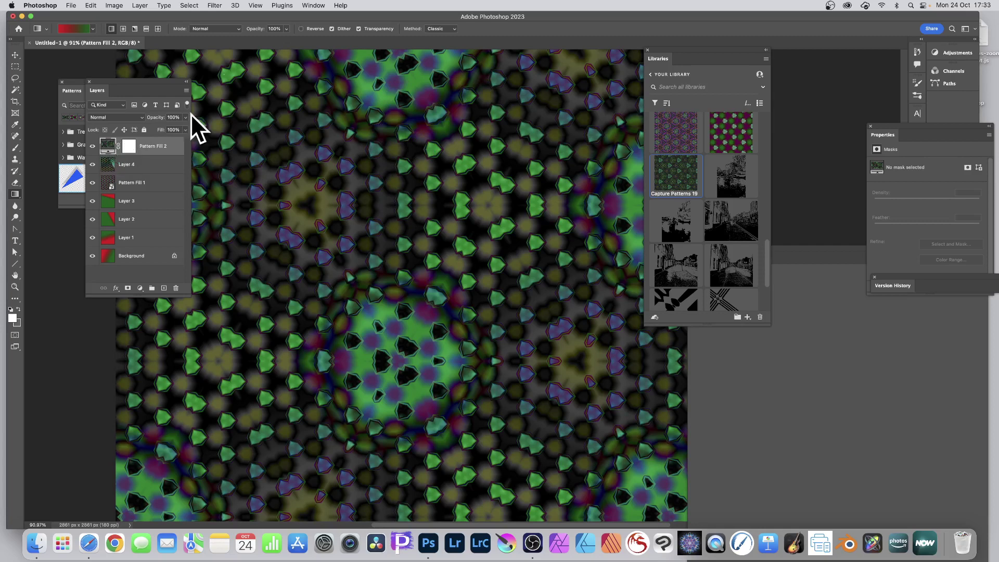
Step: Convert Pattern Fill 2 to a smart object and place it directly below Layer 4
{"action": "left_click", "coordinate": [143, 4]}
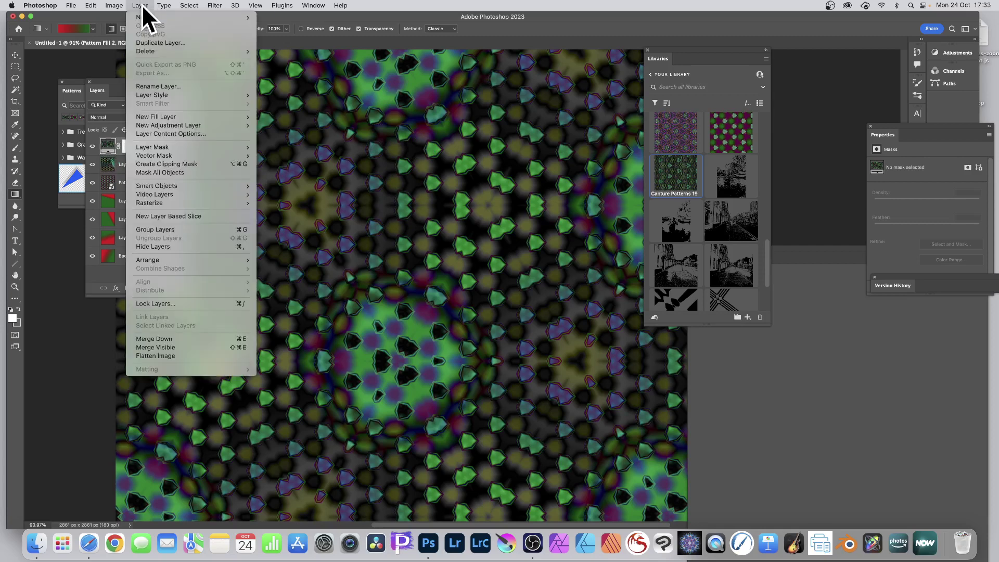
{"action": "mouse_move", "coordinate": [160, 185]}
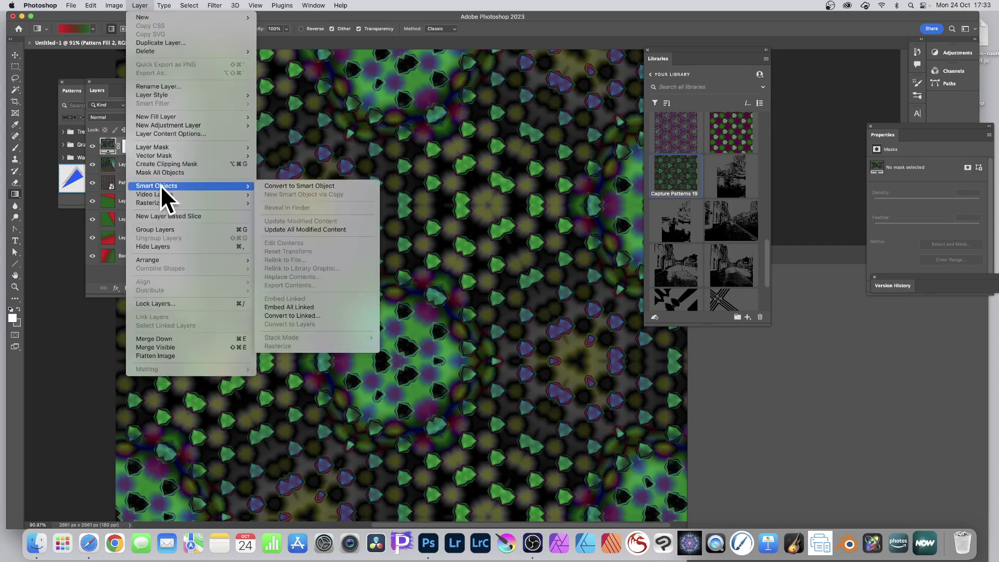
{"action": "left_click", "coordinate": [329, 186]}
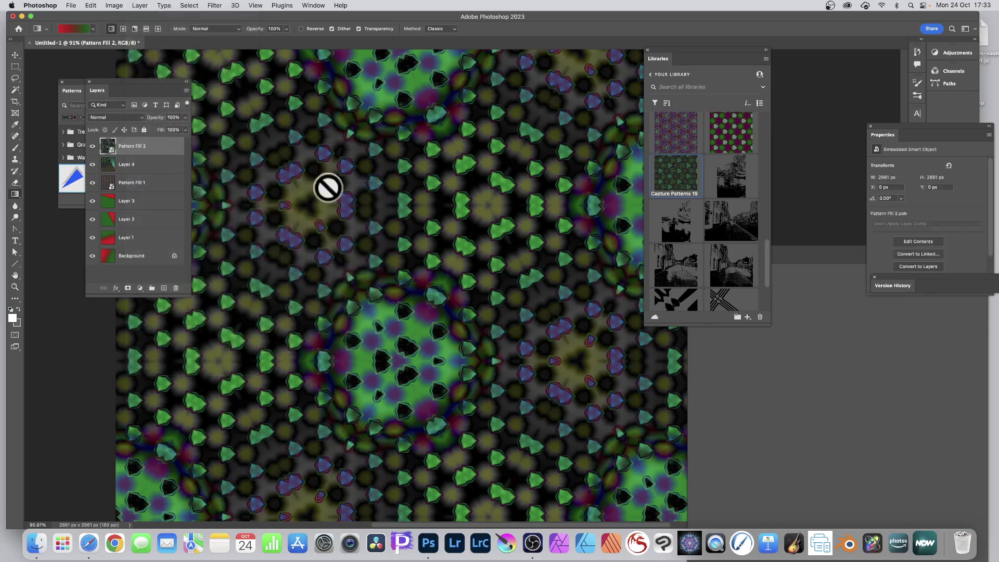
{"action": "left_click_drag", "start_coordinate": [102, 145], "coordinate": [109, 190]}
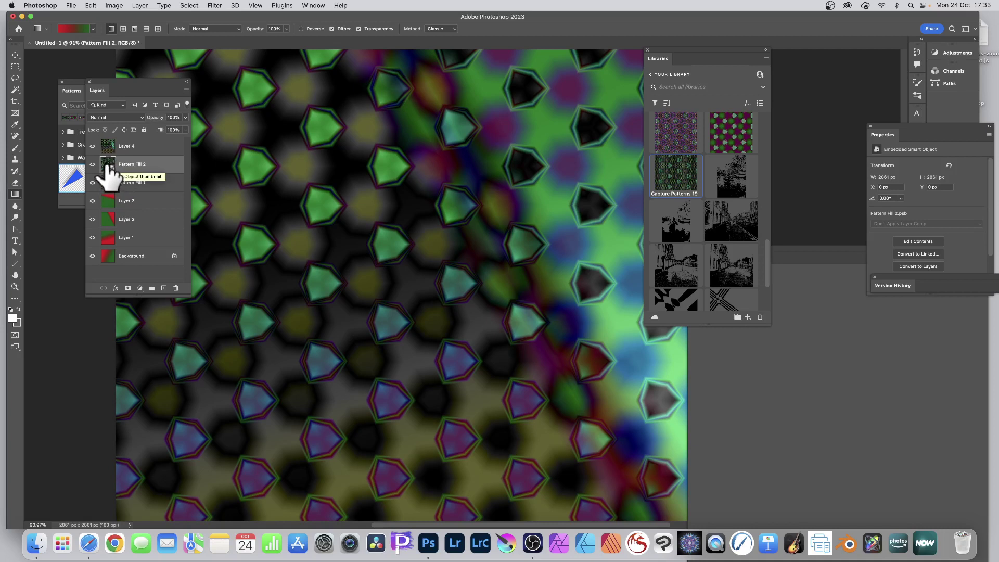
Step: Apply a Twirl filter with an angle of 600 to Pattern Fill 2, and check it by briefly hiding Layer 4
{"action": "left_click", "coordinate": [214, 5]}
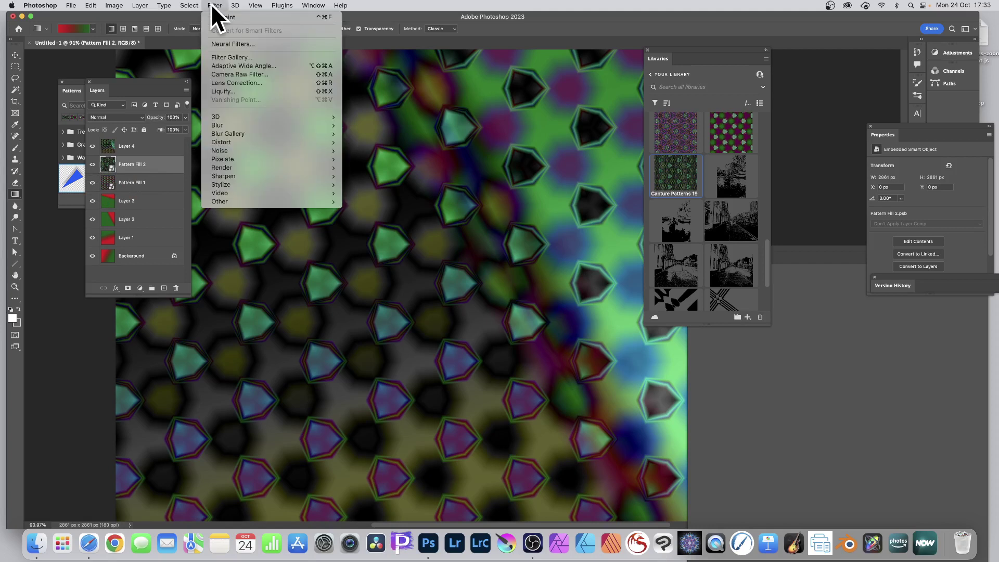
{"action": "mouse_move", "coordinate": [223, 144]}
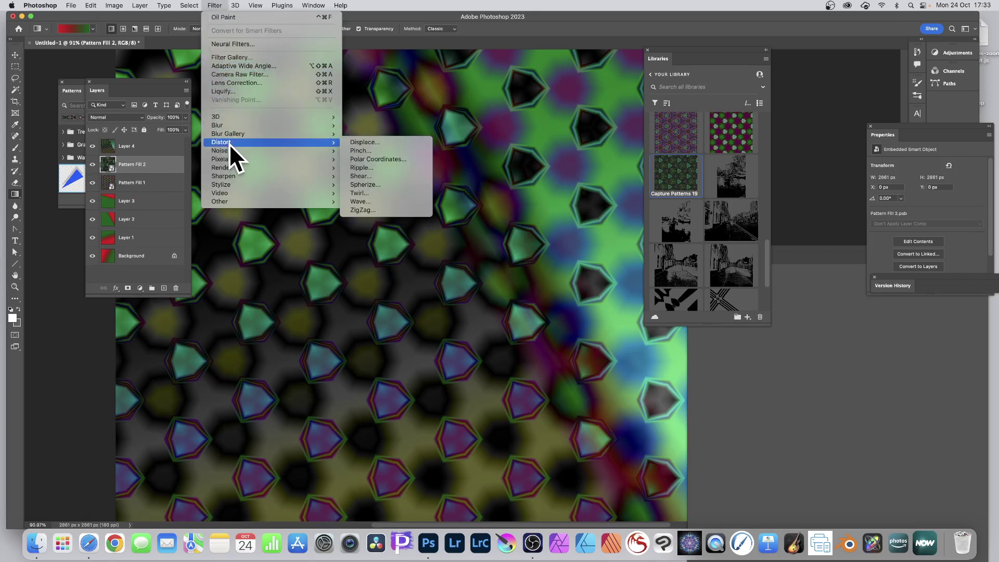
{"action": "left_click", "coordinate": [380, 193]}
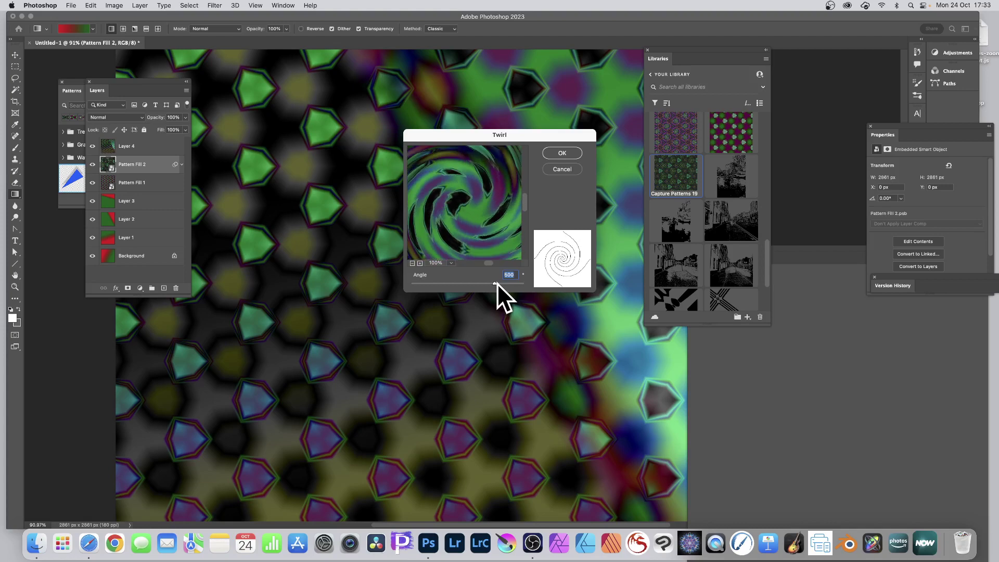
{"action": "left_click", "coordinate": [563, 152]}
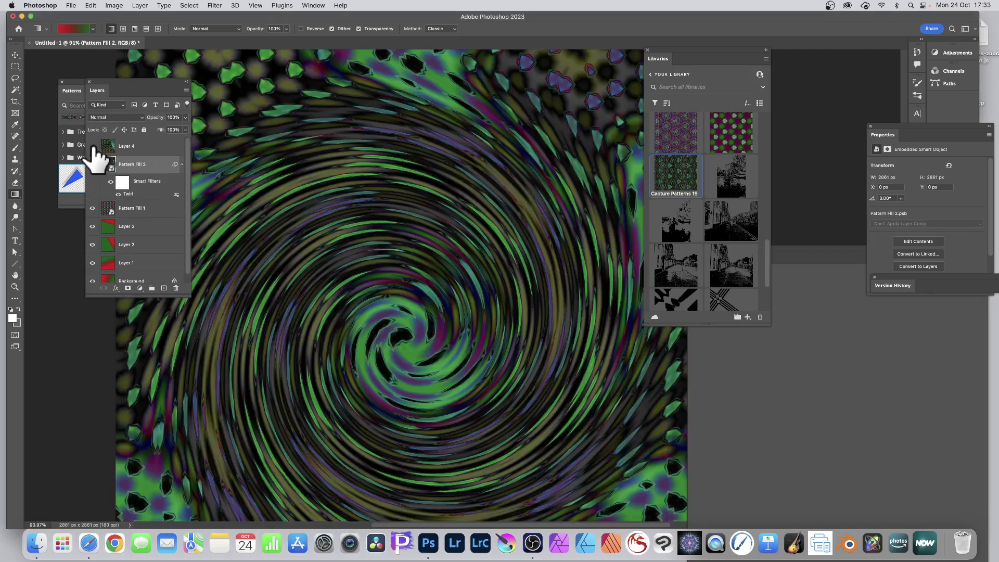
{"action": "left_click", "coordinate": [93, 146]}
{"action": "left_click", "coordinate": [93, 146]}
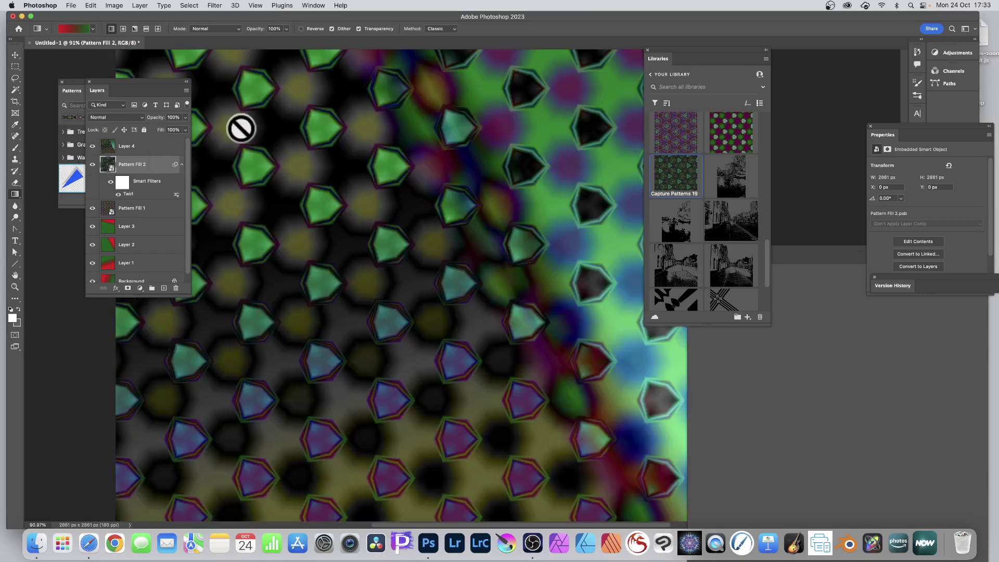
Step: Start Apply Image on Layer 4 and choose Pattern Fill 2 as the source layer
{"action": "left_click", "coordinate": [133, 148]}
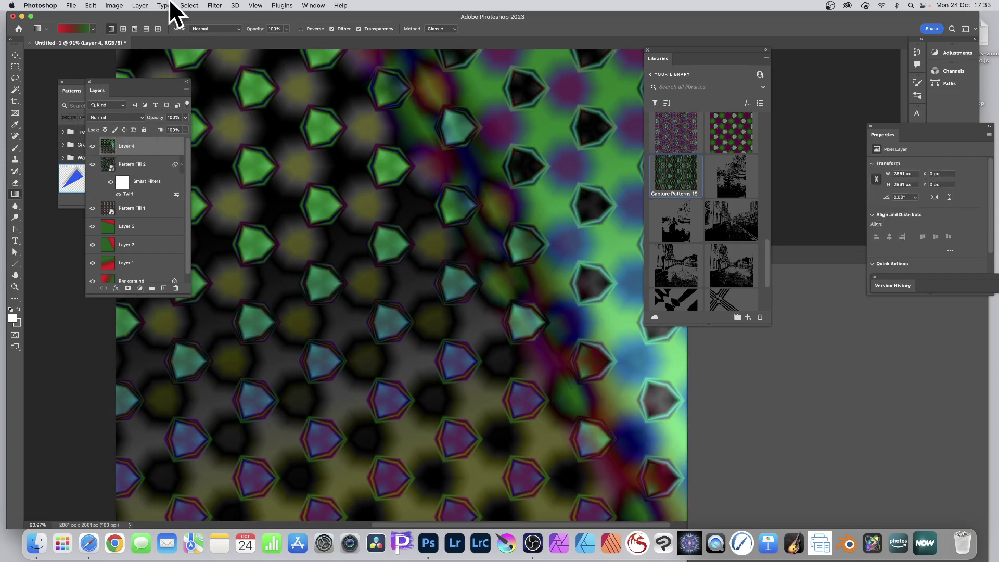
{"action": "left_click", "coordinate": [118, 7]}
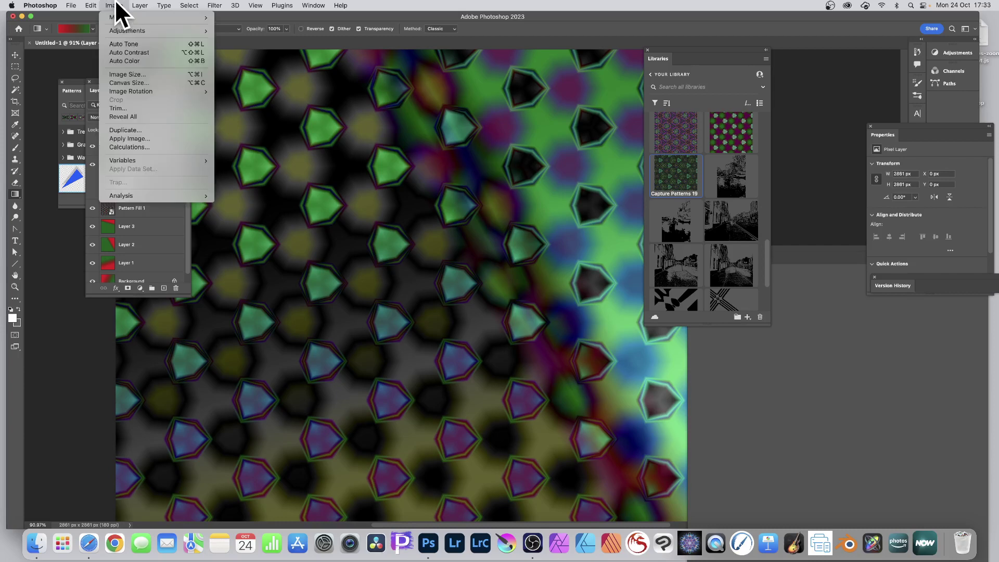
{"action": "left_click", "coordinate": [135, 137]}
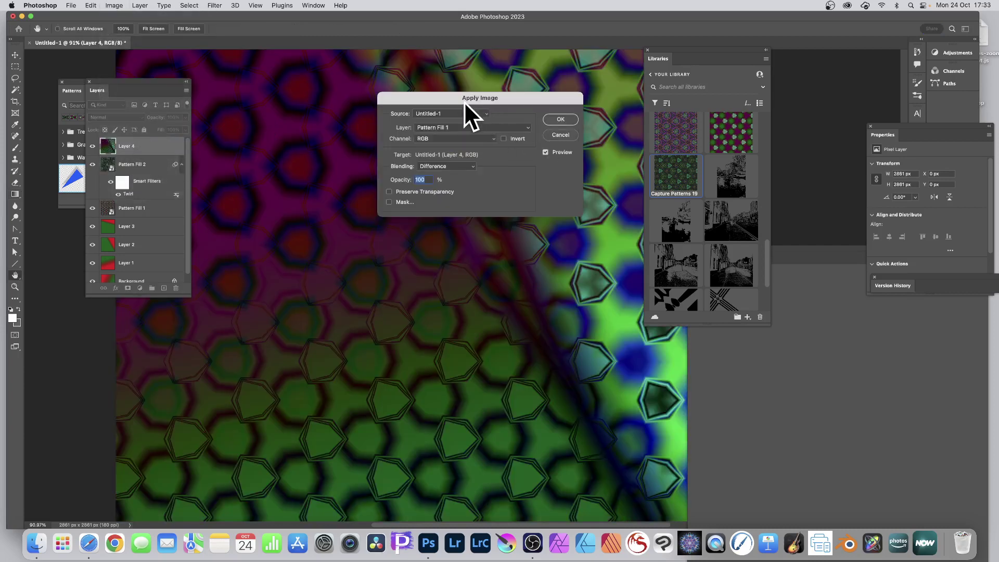
{"action": "left_click_drag", "start_coordinate": [464, 102], "coordinate": [604, 78]}
{"action": "left_click", "coordinate": [589, 102]}
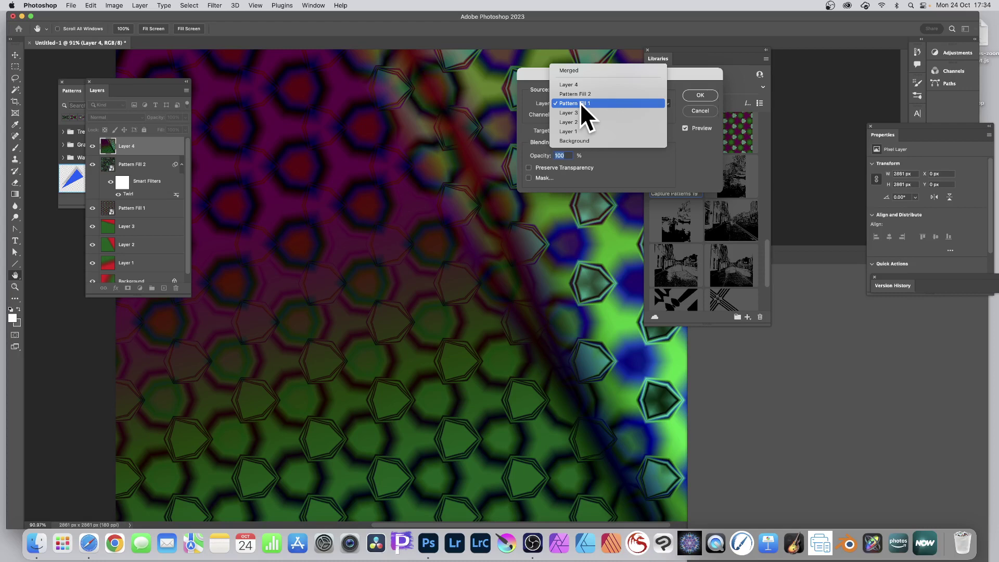
{"action": "left_click", "coordinate": [582, 93]}
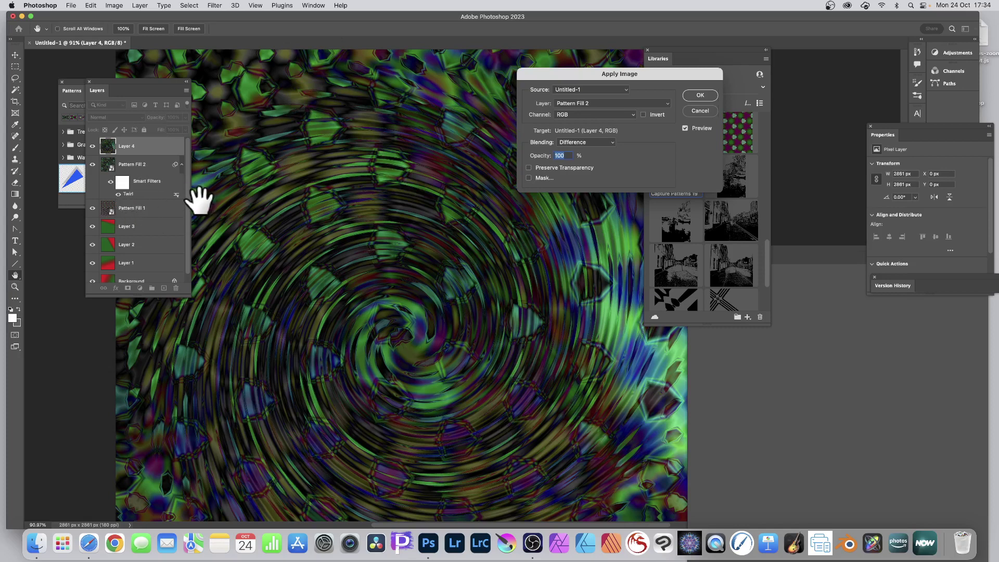
Step: Compare the Red, Green, Blue and Filter Mask source channels, and apply Pattern Fill 2's RGB channel to Layer 4 with Difference blending at 100% opacity
{"action": "left_click", "coordinate": [571, 114]}
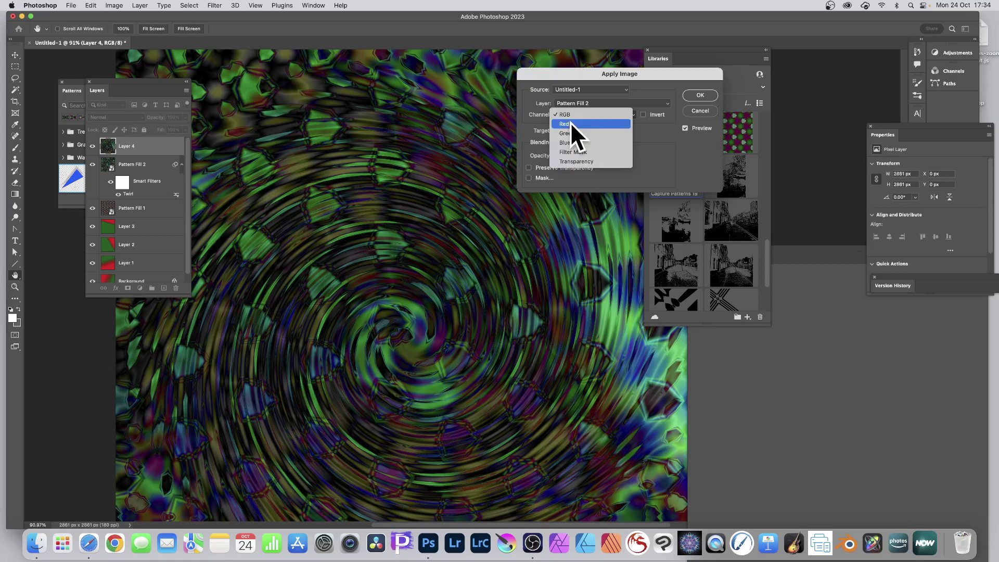
{"action": "left_click", "coordinate": [570, 122]}
{"action": "left_click", "coordinate": [576, 114]}
{"action": "left_click", "coordinate": [573, 124]}
{"action": "left_click", "coordinate": [575, 112]}
{"action": "left_click", "coordinate": [573, 126]}
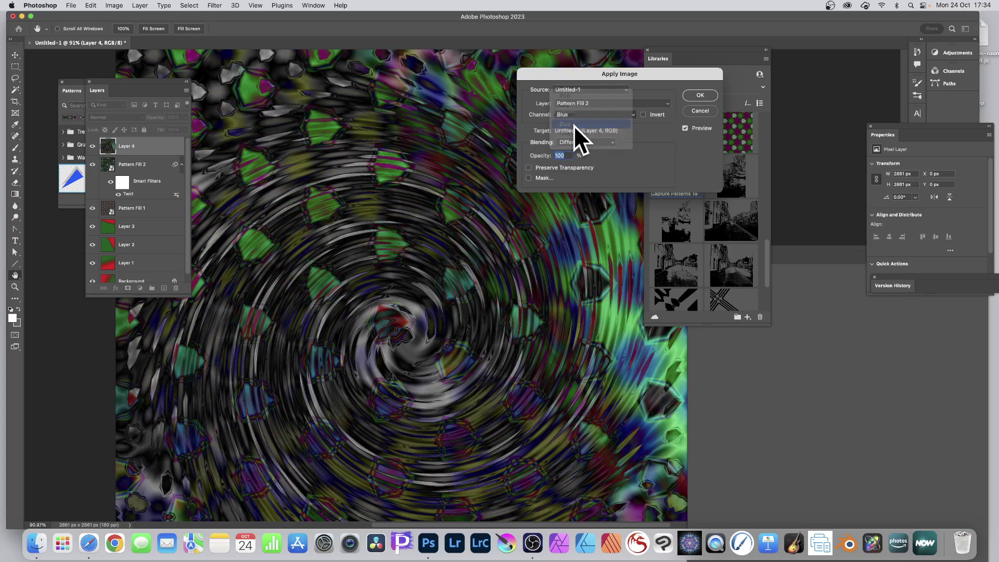
{"action": "left_click", "coordinate": [571, 114]}
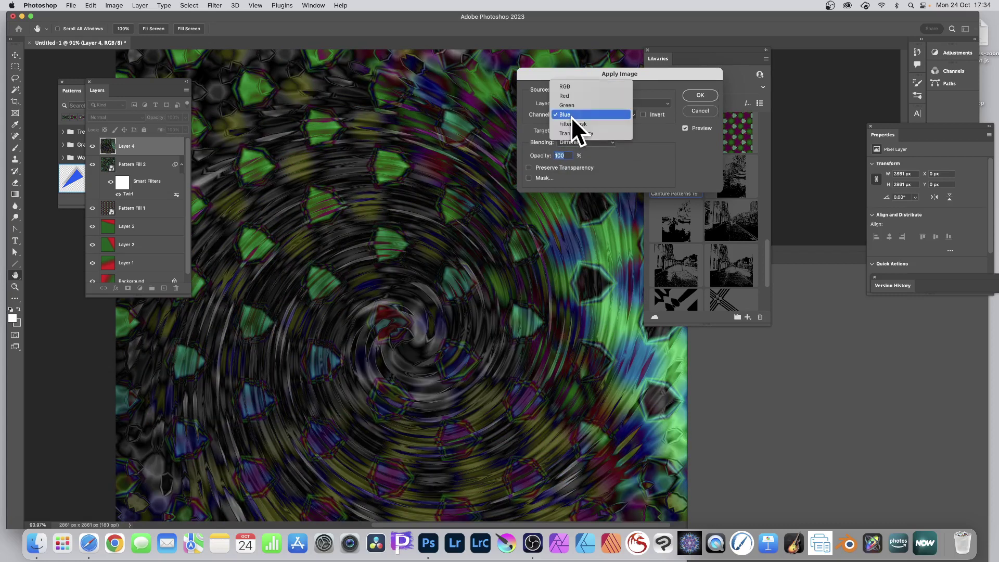
{"action": "left_click", "coordinate": [575, 121]}
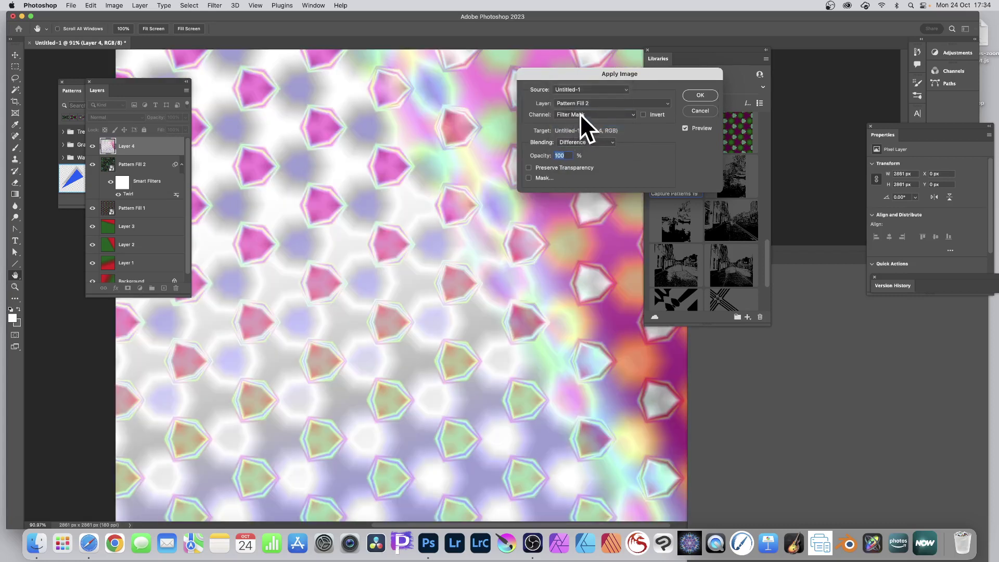
{"action": "left_click", "coordinate": [580, 115]}
{"action": "left_click", "coordinate": [579, 78]}
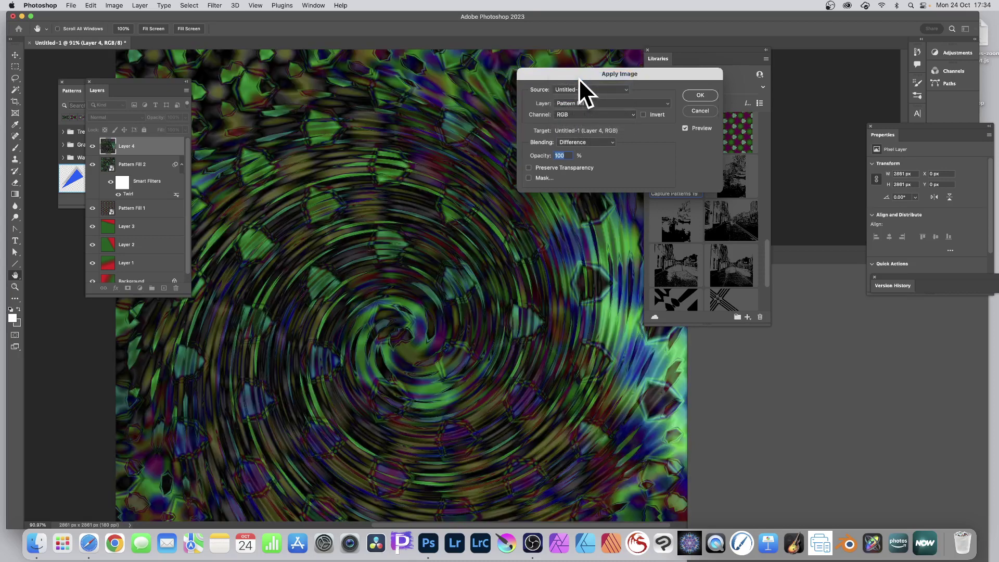
{"action": "left_click", "coordinate": [575, 143]}
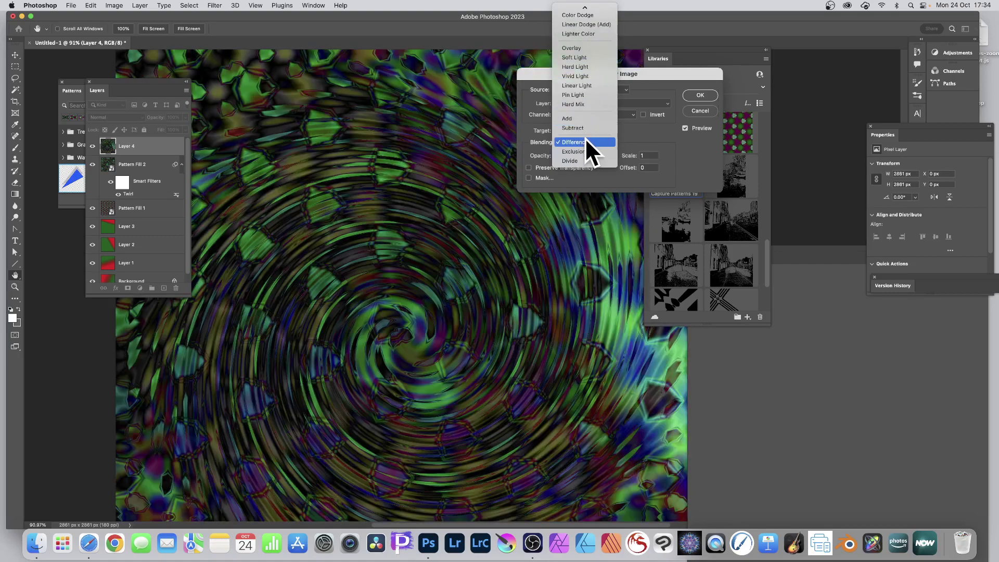
{"action": "left_click", "coordinate": [583, 142]}
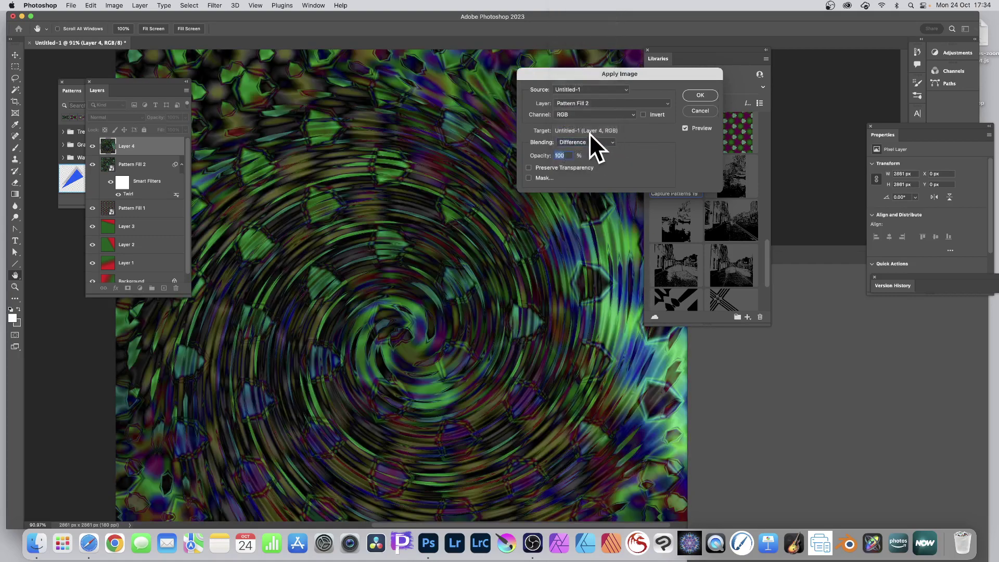
{"action": "left_click", "coordinate": [698, 94]}
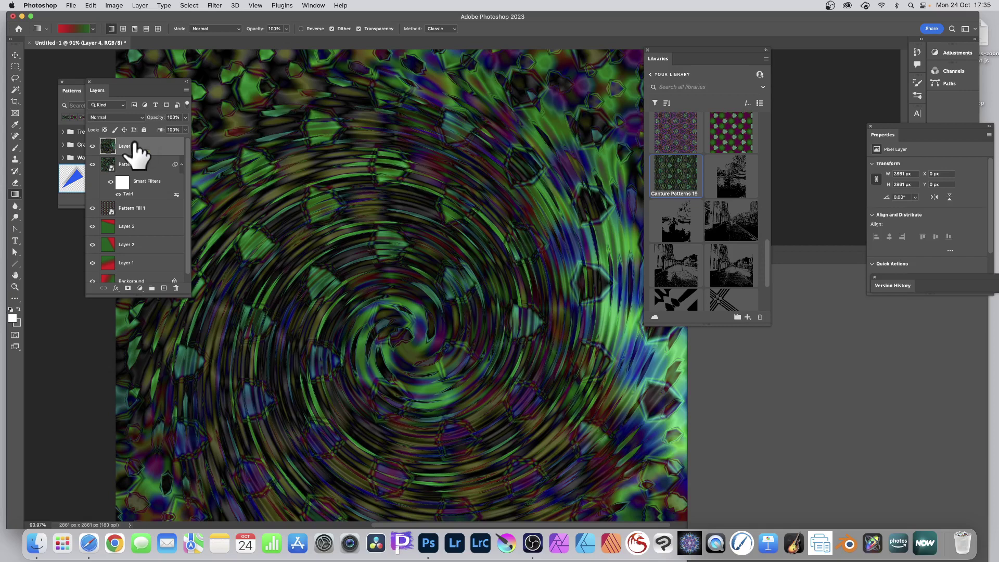
Step: Apply the Oil Paint filter to Layer 4 with Stylization 9.0, Cleanliness 8.9, Scale 0.8, Bristle Detail 10.0 and Lighting off
{"action": "left_click", "coordinate": [219, 4]}
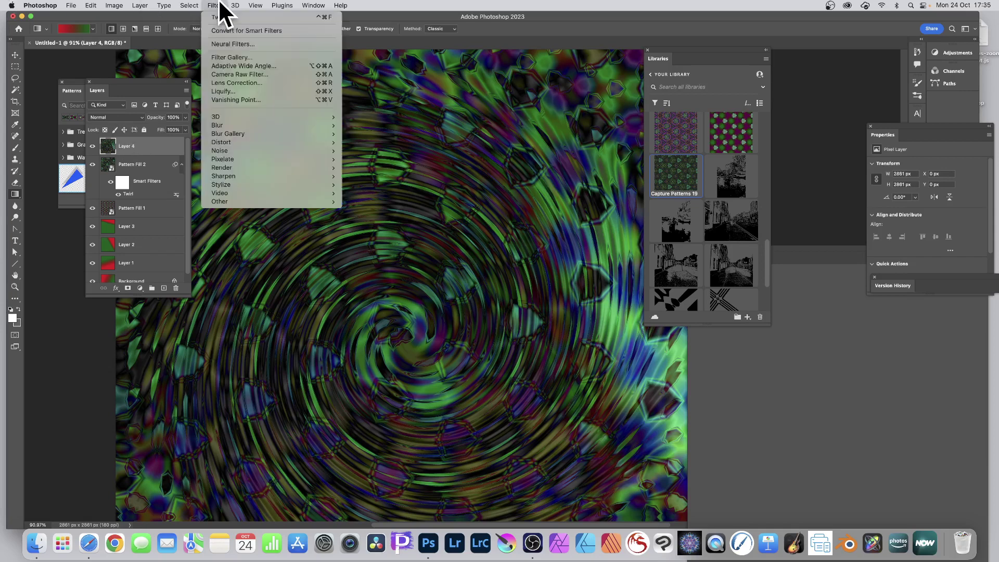
{"action": "mouse_move", "coordinate": [244, 184]}
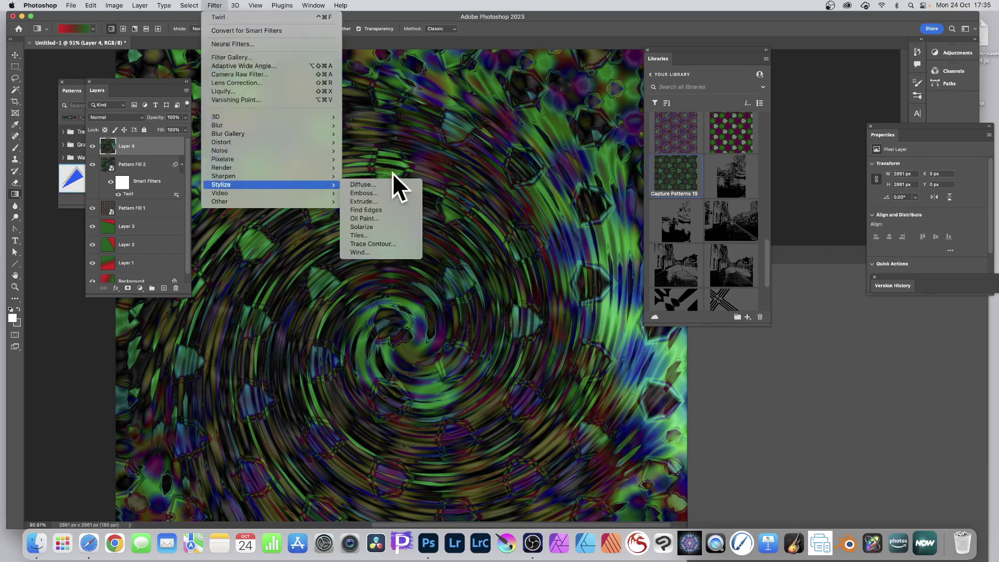
{"action": "left_click", "coordinate": [364, 217]}
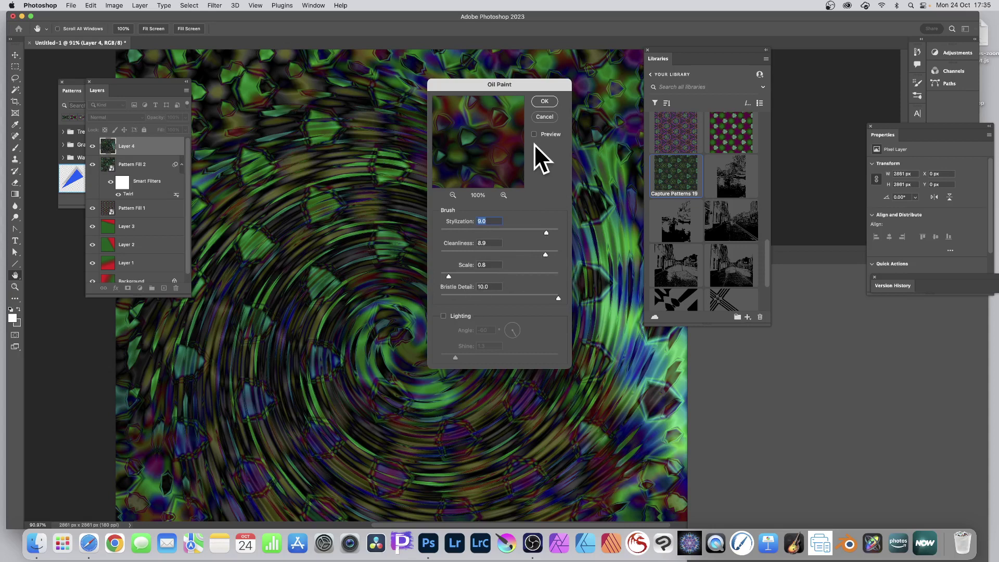
{"action": "left_click", "coordinate": [545, 100]}
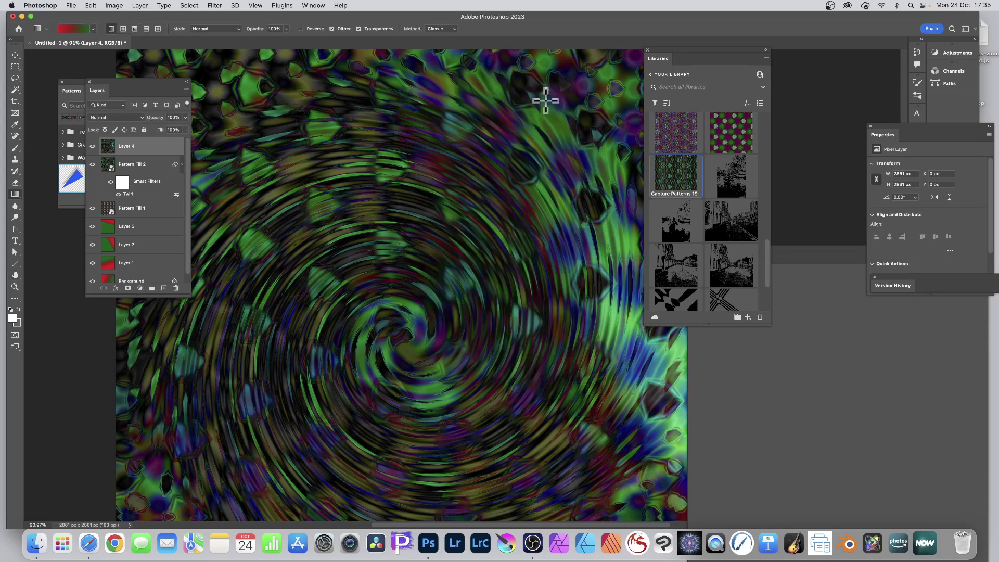
Step: Brighten Layer 4 with a Levels adjustment, using a midtone value of 1.51 and a white input level of about 200
{"action": "left_click", "coordinate": [214, 6]}
{"action": "left_click", "coordinate": [215, 13]}
{"action": "left_click", "coordinate": [113, 8]}
{"action": "mouse_move", "coordinate": [115, 27]}
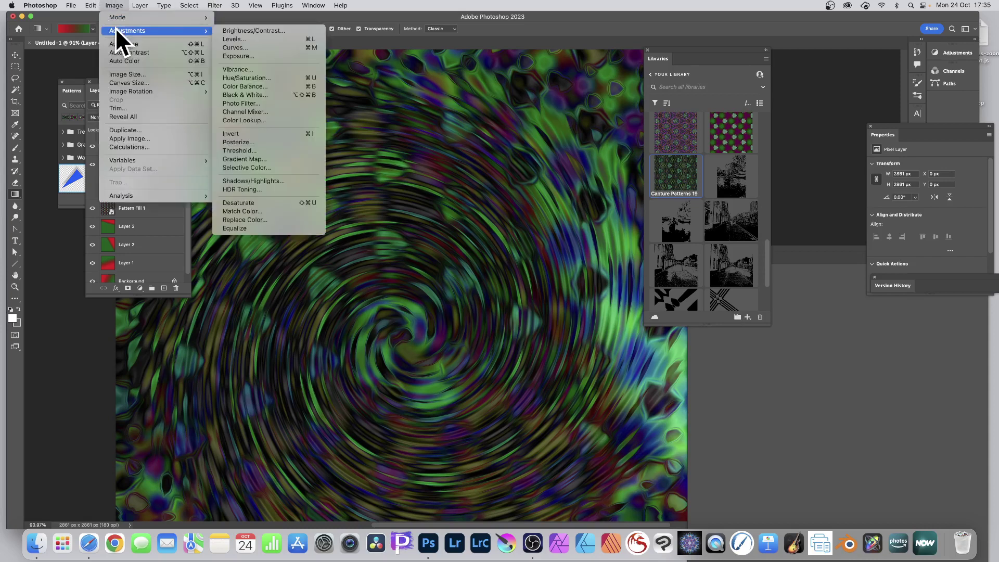
{"action": "left_click", "coordinate": [230, 37]}
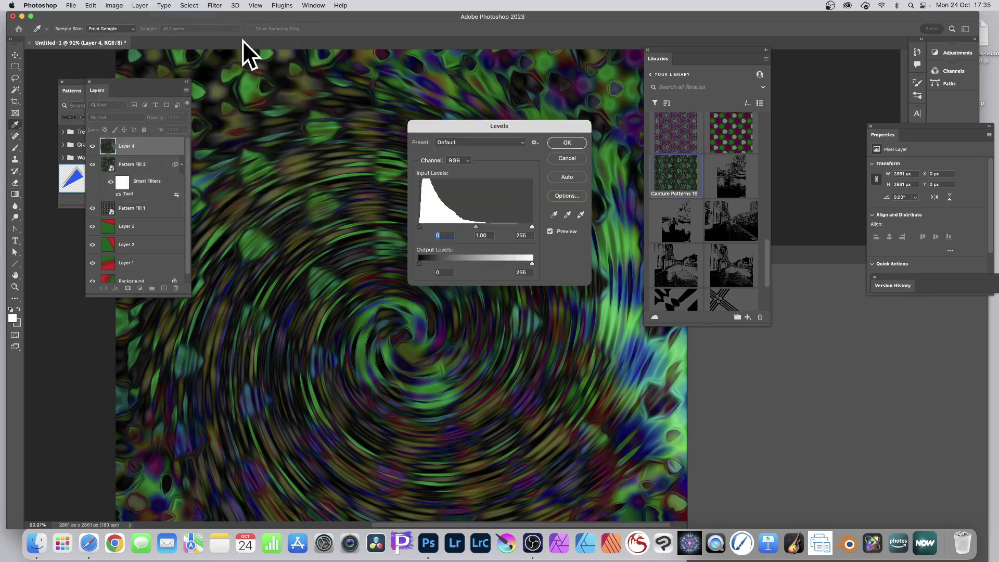
{"action": "left_click_drag", "start_coordinate": [476, 224], "coordinate": [459, 224]}
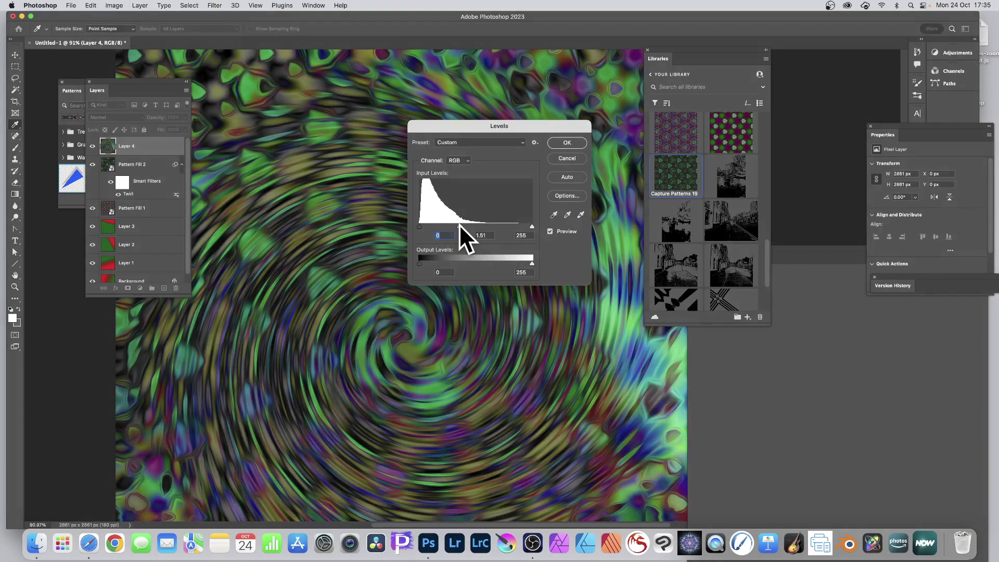
{"action": "left_click_drag", "start_coordinate": [531, 227], "coordinate": [514, 226]}
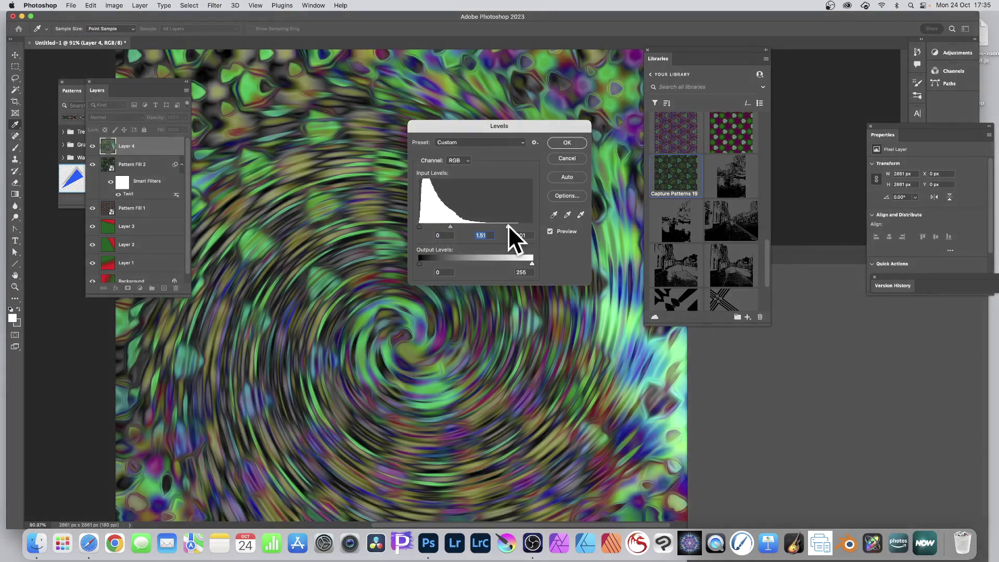
{"action": "left_click", "coordinate": [567, 142]}
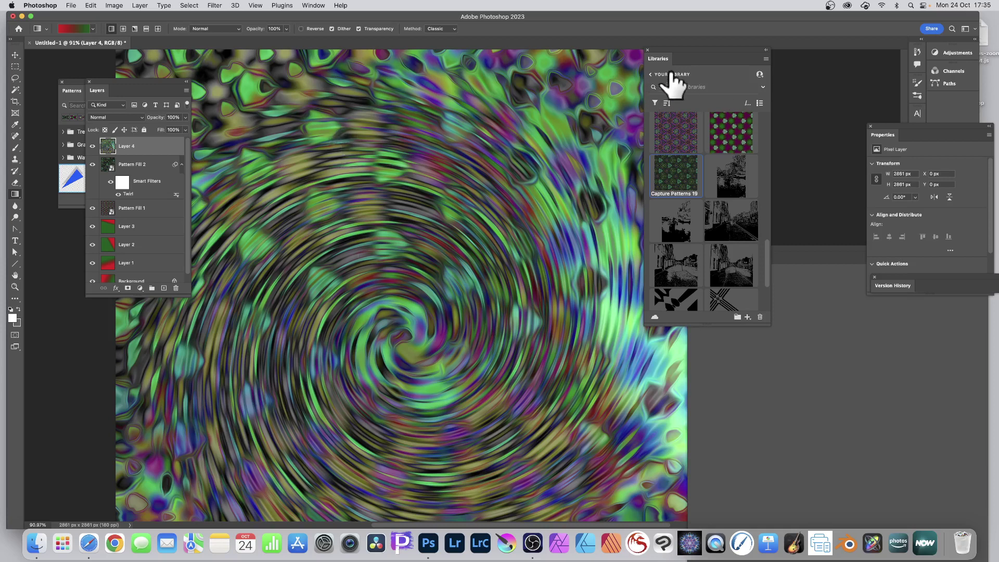
Step: Extract a pattern from the swirled image for the library, with the image scale at 3.6 and rotation at 22
{"action": "left_click", "coordinate": [748, 317]}
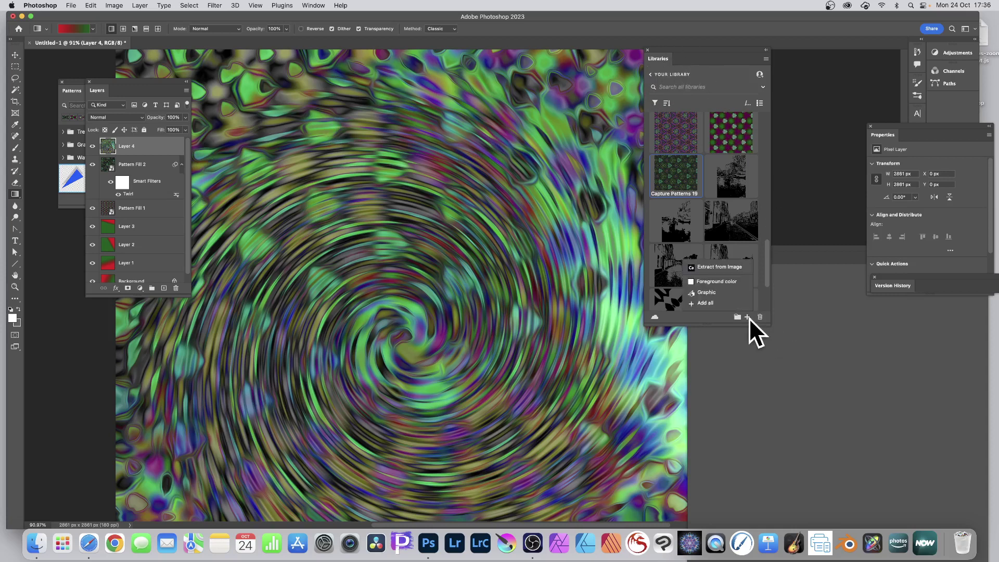
{"action": "left_click", "coordinate": [718, 267]}
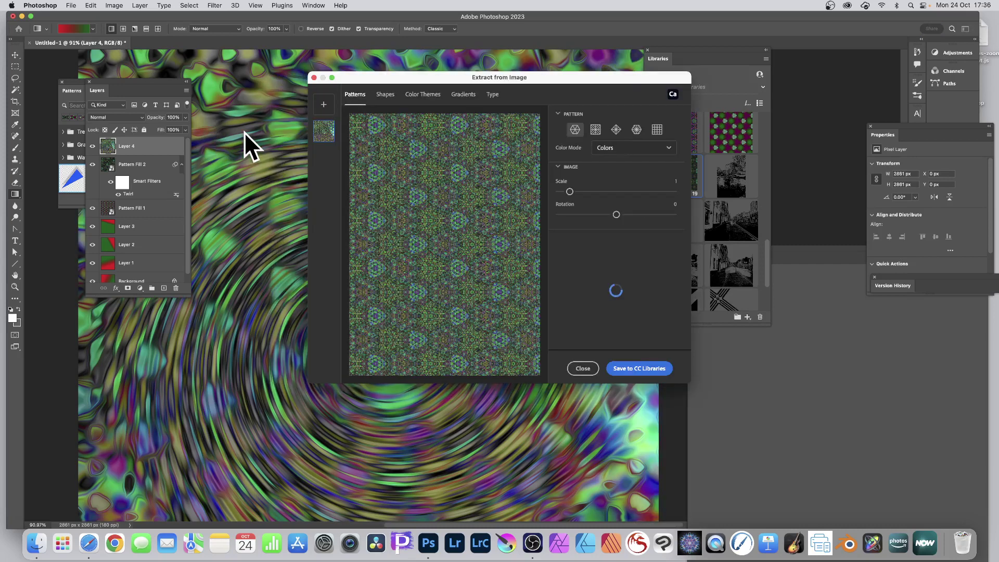
{"action": "scroll", "coordinate": [602, 273], "scroll_direction": "down", "scroll_amount": 2}
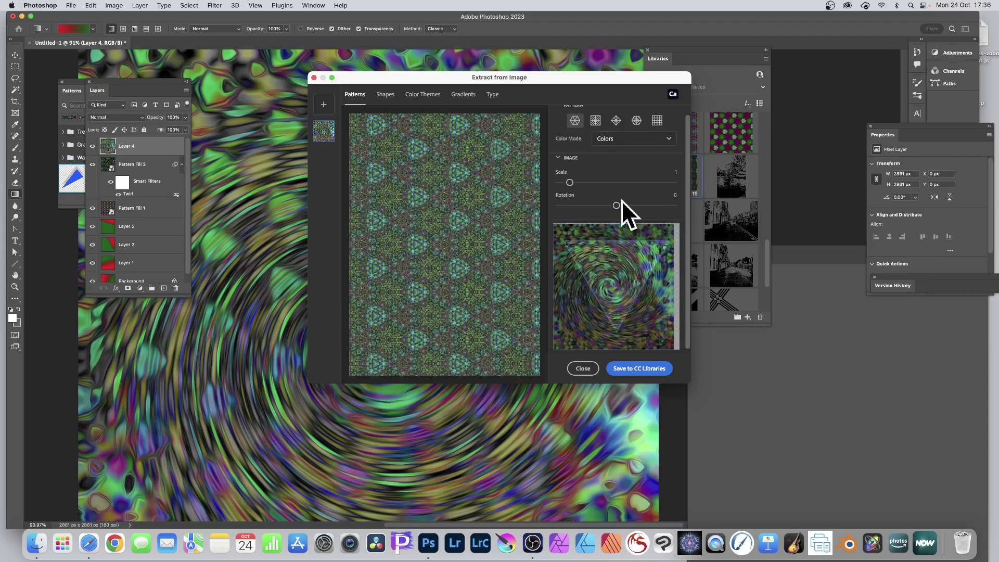
{"action": "left_click_drag", "start_coordinate": [570, 183], "coordinate": [600, 182]}
{"action": "left_click_drag", "start_coordinate": [626, 270], "coordinate": [627, 270]}
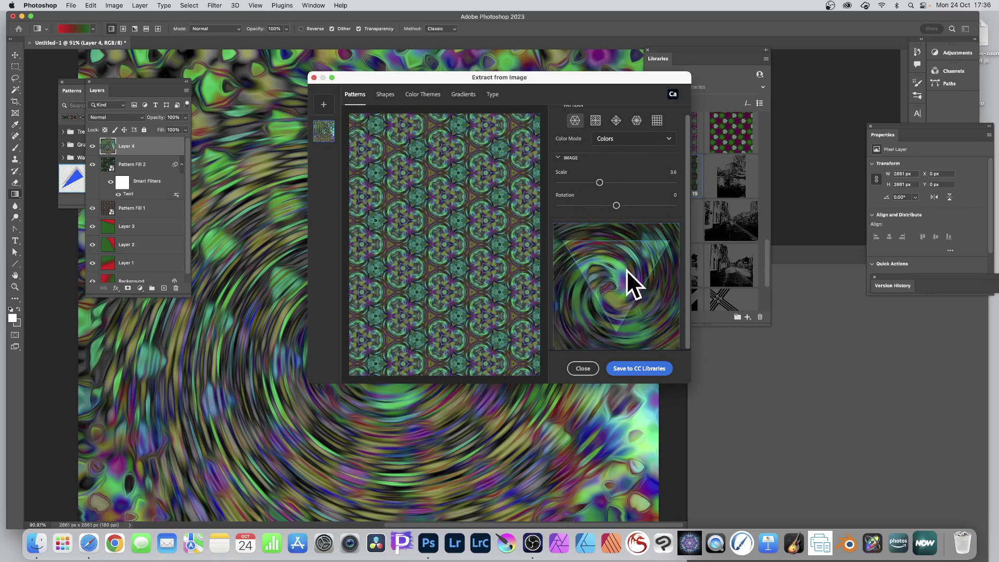
{"action": "left_click_drag", "start_coordinate": [620, 204], "coordinate": [624, 206]}
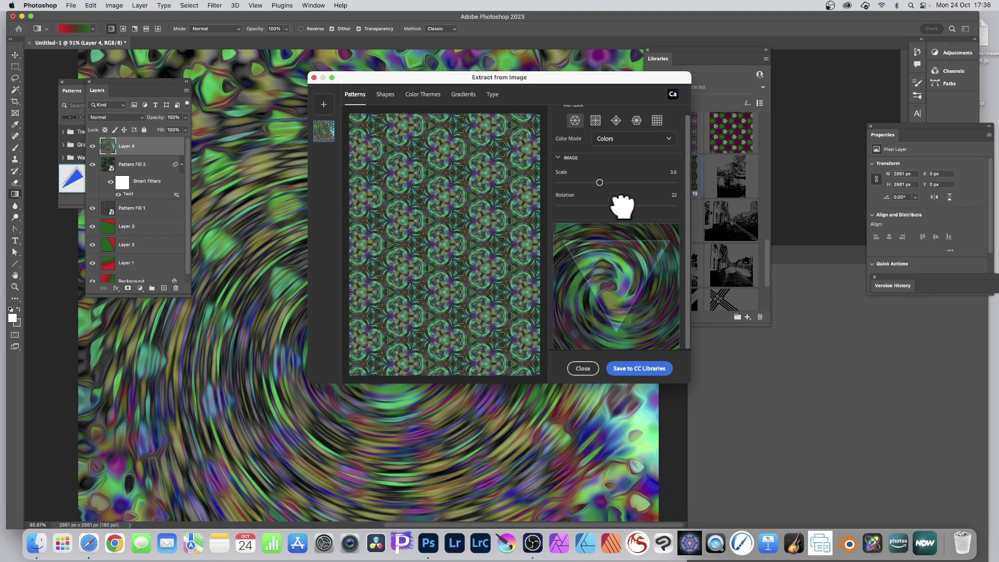
Step: Compare the pattern's tiling styles, choose the diamond-shaped one, save the pattern to the library and close the extraction
{"action": "left_click", "coordinate": [596, 120]}
{"action": "left_click", "coordinate": [616, 120]}
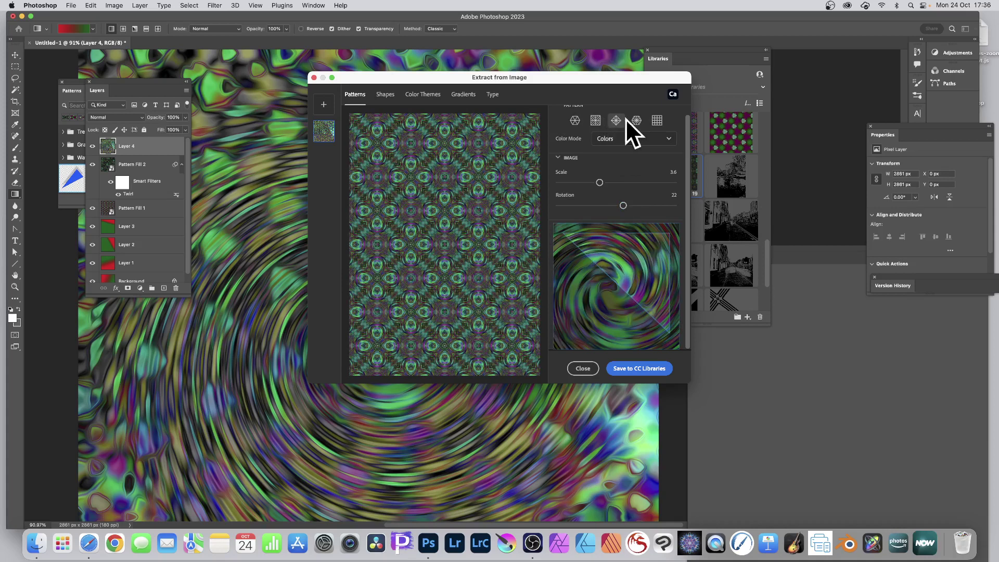
{"action": "left_click", "coordinate": [636, 120]}
{"action": "left_click", "coordinate": [615, 120]}
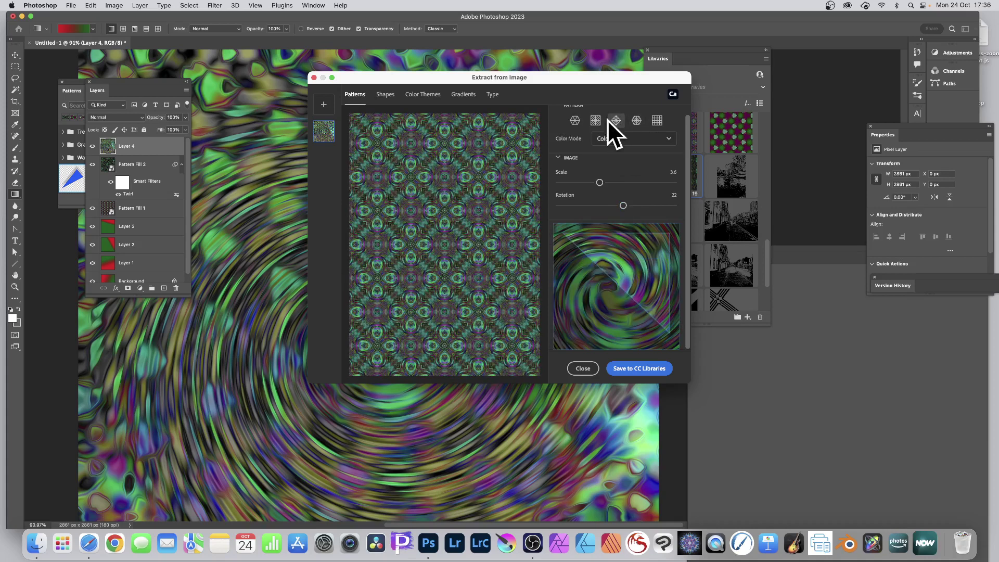
{"action": "left_click", "coordinate": [641, 370]}
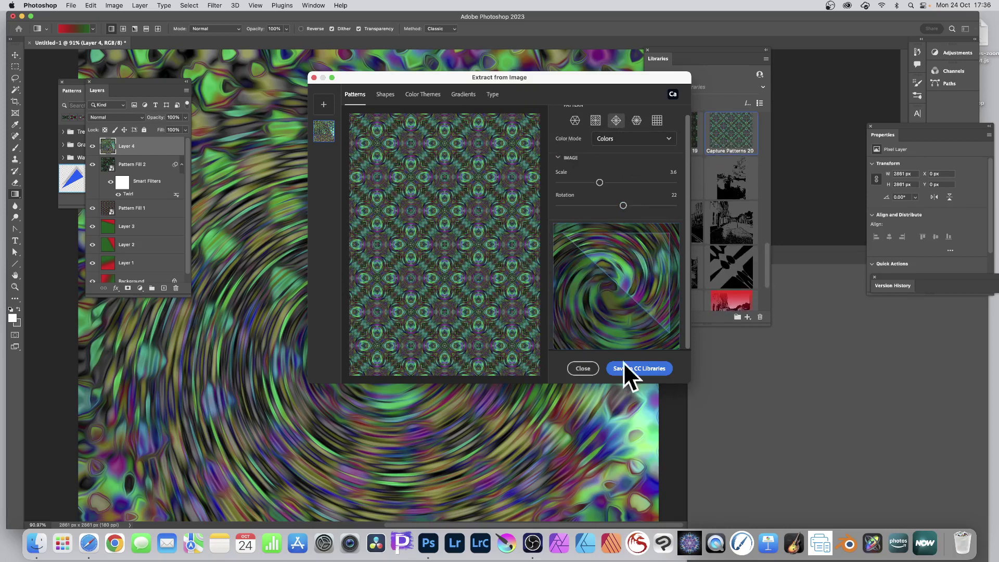
{"action": "left_click", "coordinate": [582, 370]}
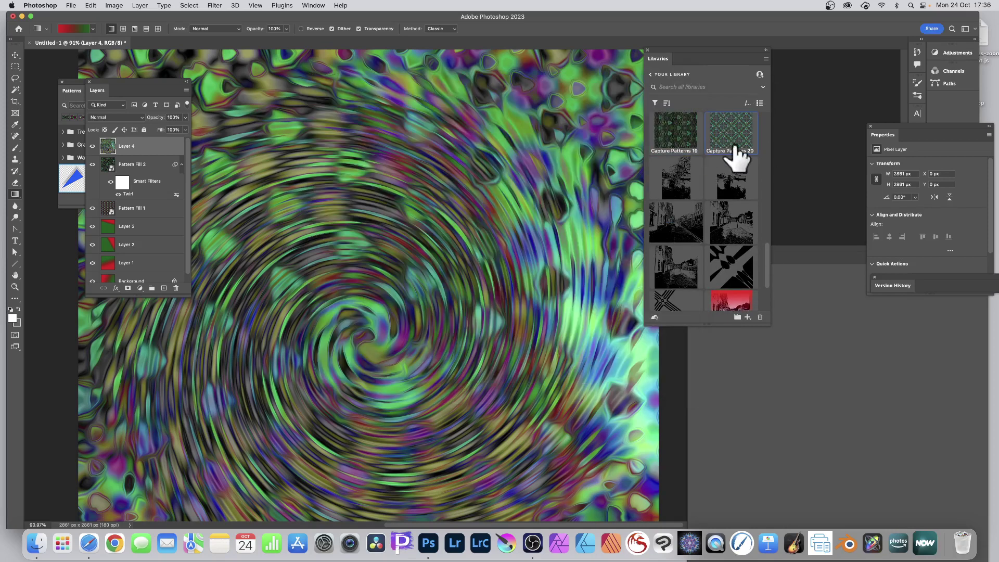
Step: Add Capture Patterns 20 as a pattern fill layer at 50% scale, and move it directly below Layer 4
{"action": "left_click_drag", "start_coordinate": [727, 147], "coordinate": [451, 182]}
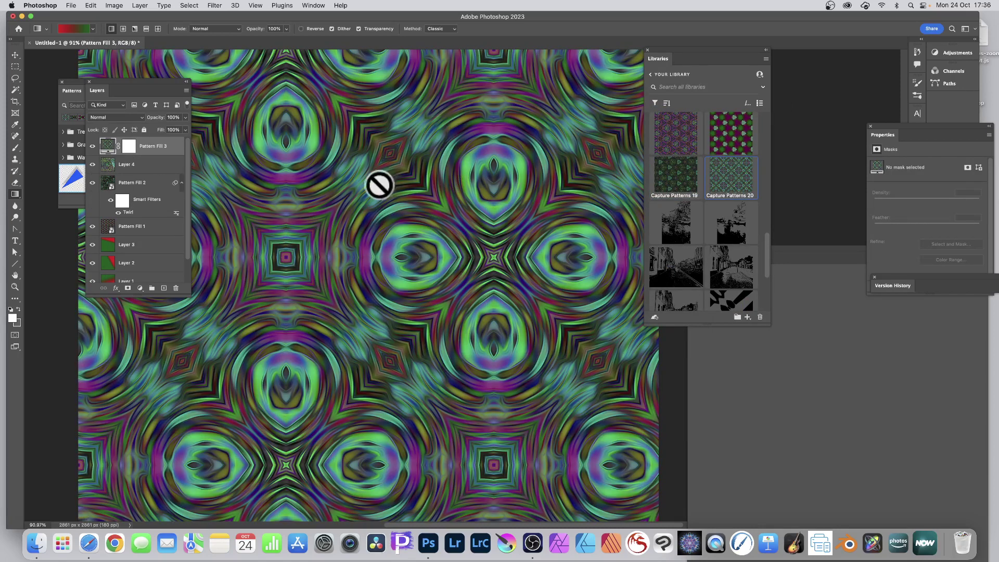
{"action": "double_click", "coordinate": [107, 146]}
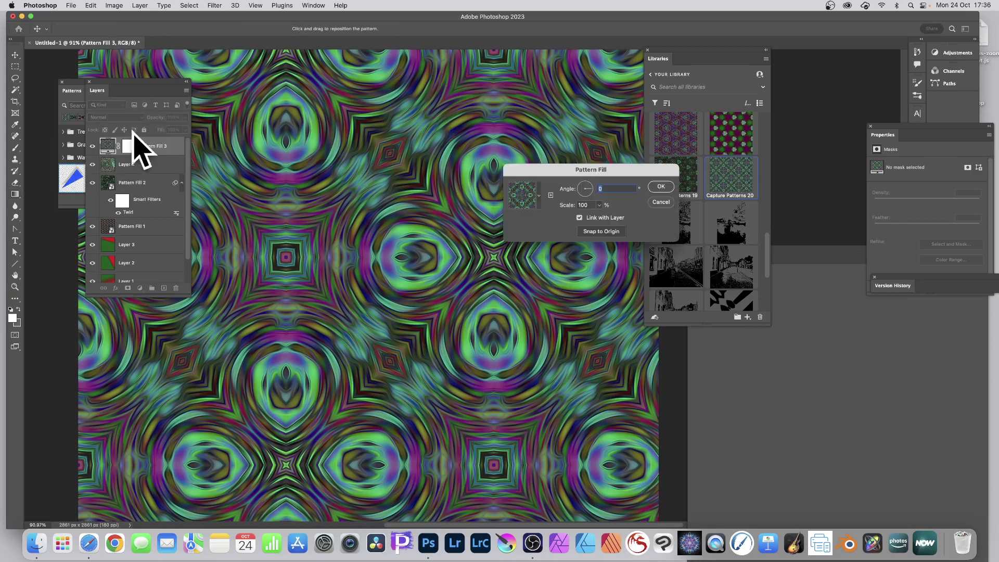
{"action": "key", "text": "Tab"}
{"action": "type", "text": "25"}
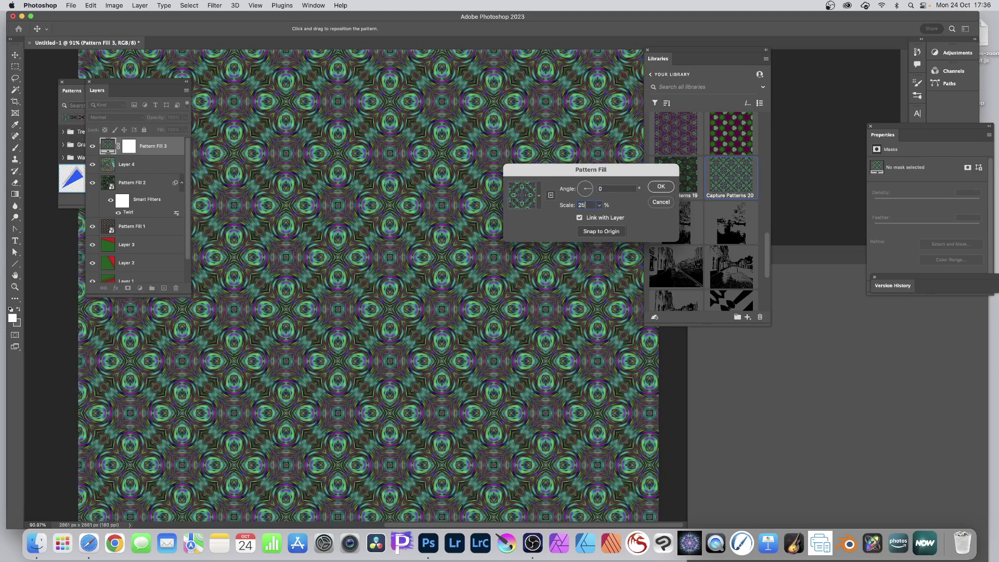
{"action": "double_click", "coordinate": [584, 205]}
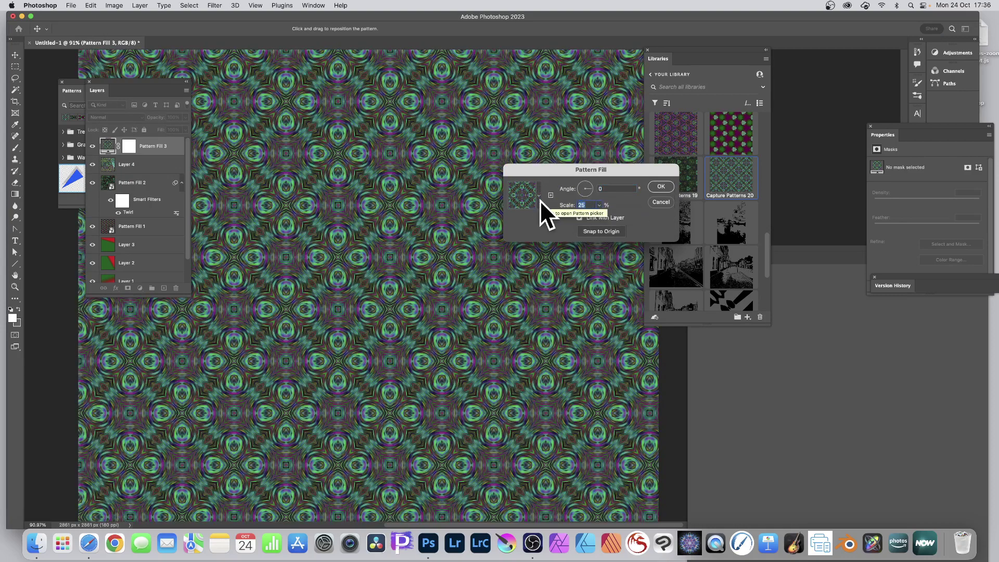
{"action": "type", "text": "50"}
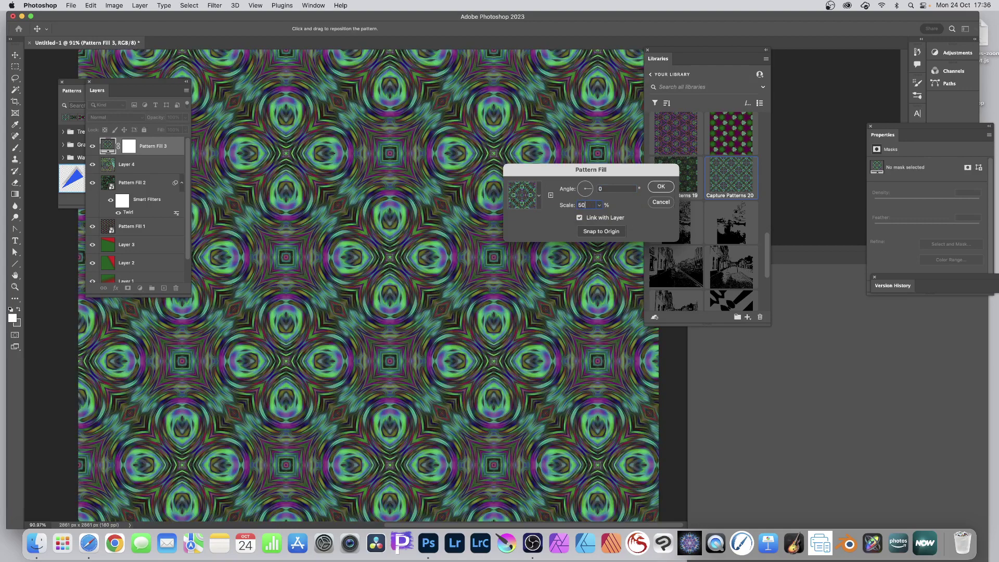
{"action": "left_click", "coordinate": [658, 186]}
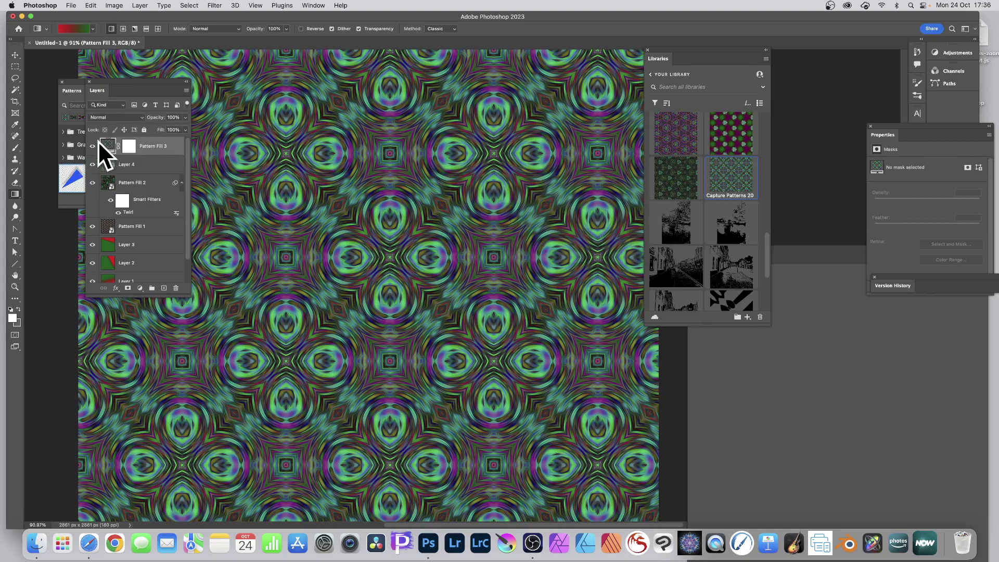
{"action": "left_click_drag", "start_coordinate": [107, 144], "coordinate": [115, 173]}
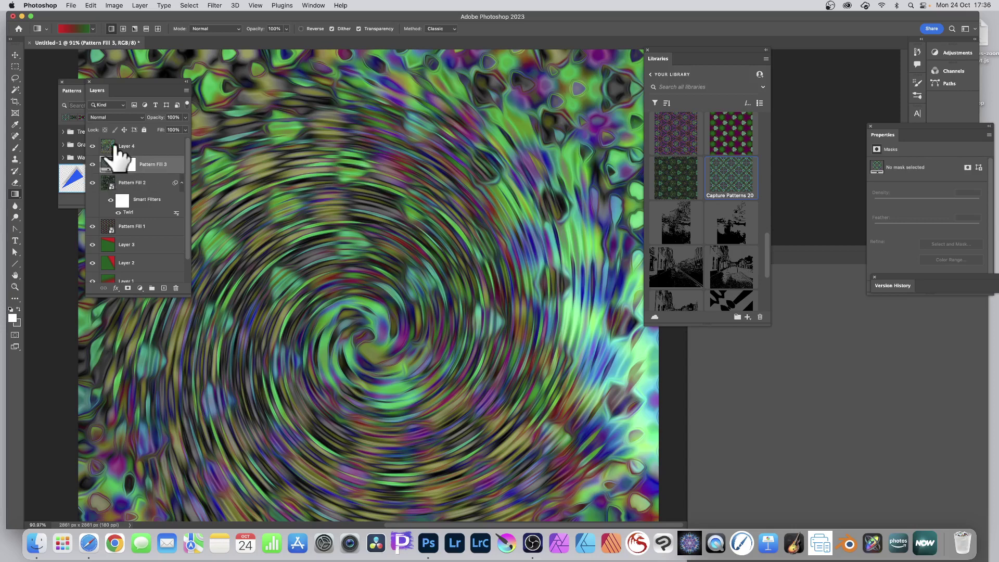
{"action": "left_click", "coordinate": [112, 147]}
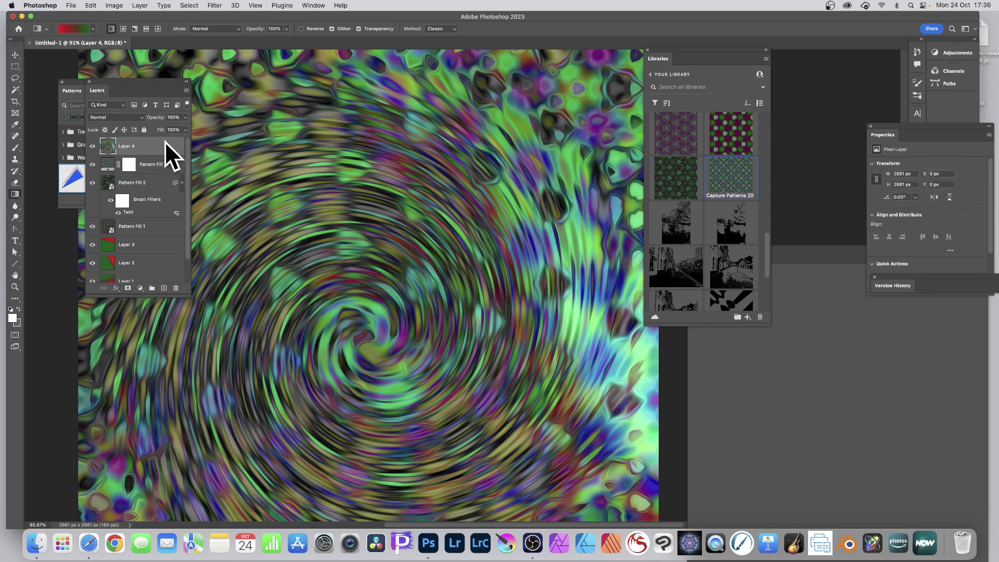
{"action": "left_click", "coordinate": [114, 6]}
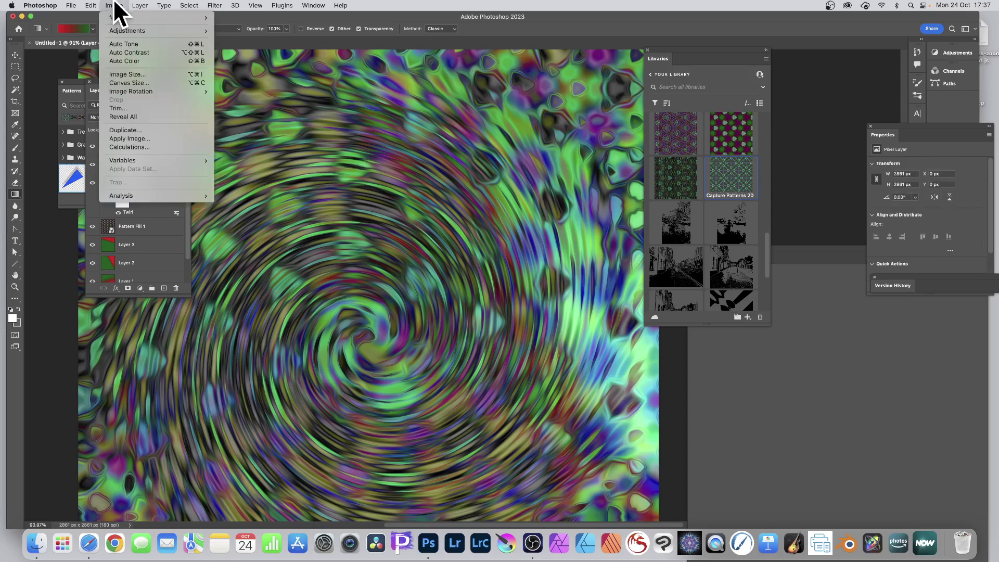
{"action": "left_click", "coordinate": [129, 138]}
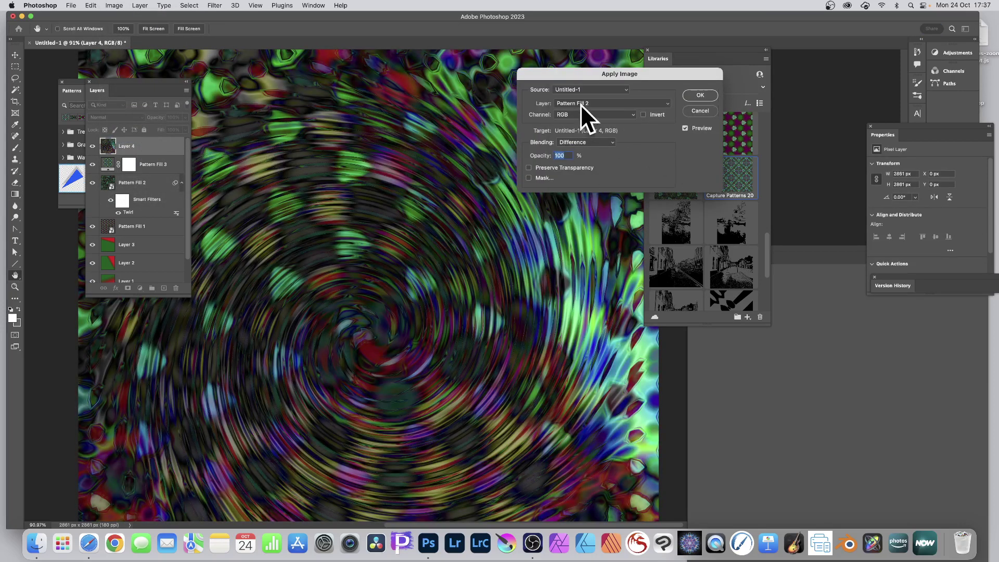
{"action": "left_click", "coordinate": [581, 104]}
{"action": "left_click", "coordinate": [582, 93]}
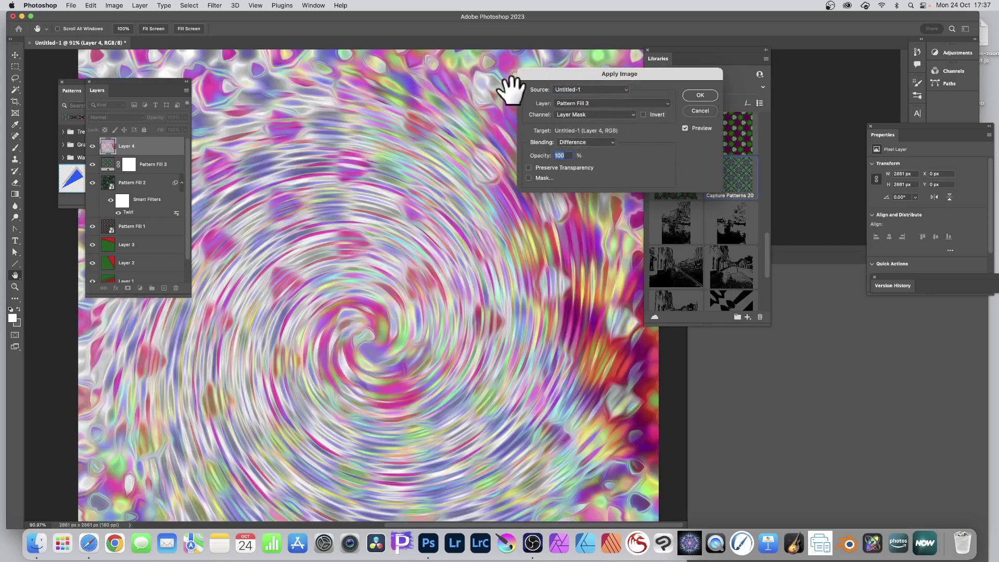
{"action": "left_click", "coordinate": [576, 113]}
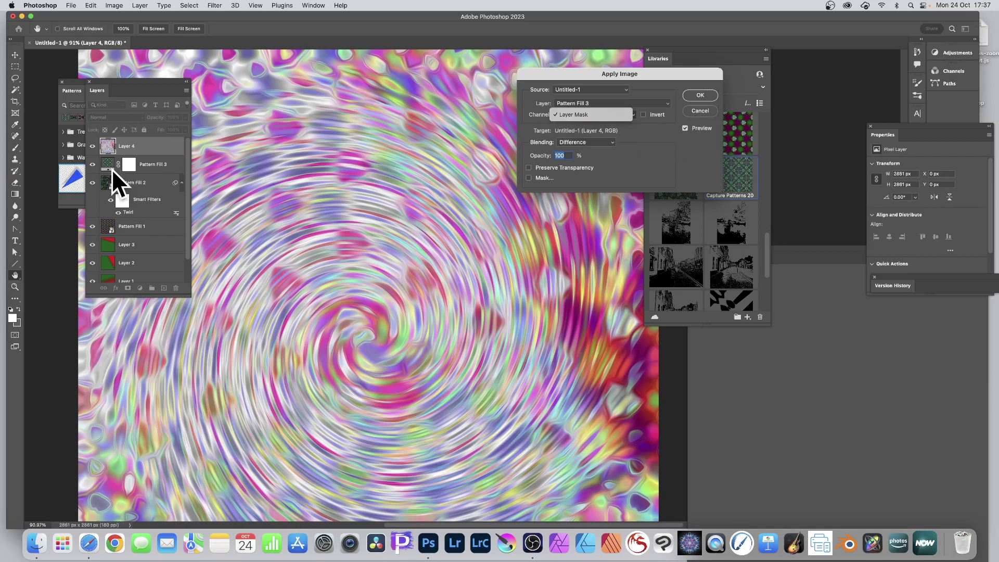
{"action": "left_click", "coordinate": [607, 112]}
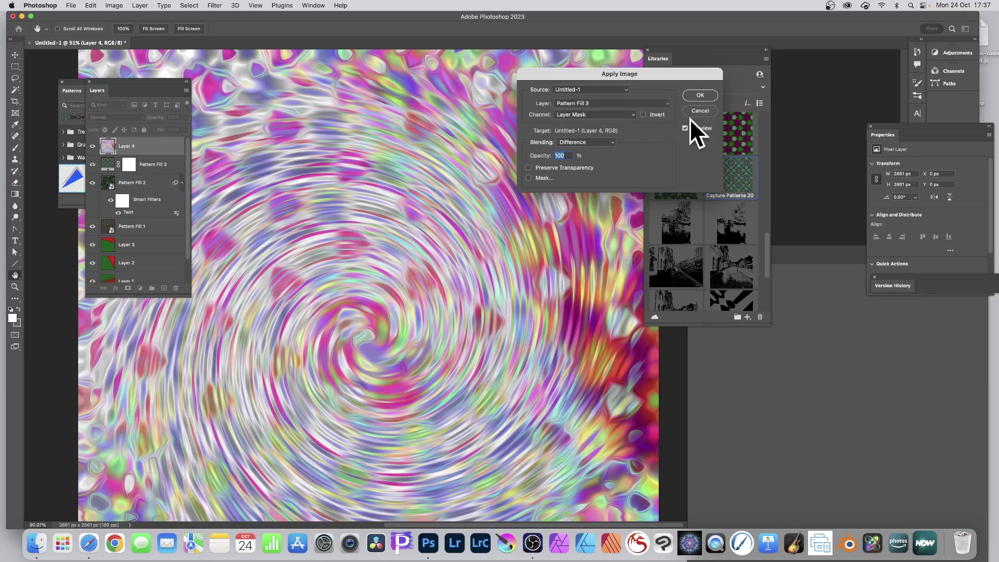
{"action": "left_click", "coordinate": [708, 111]}
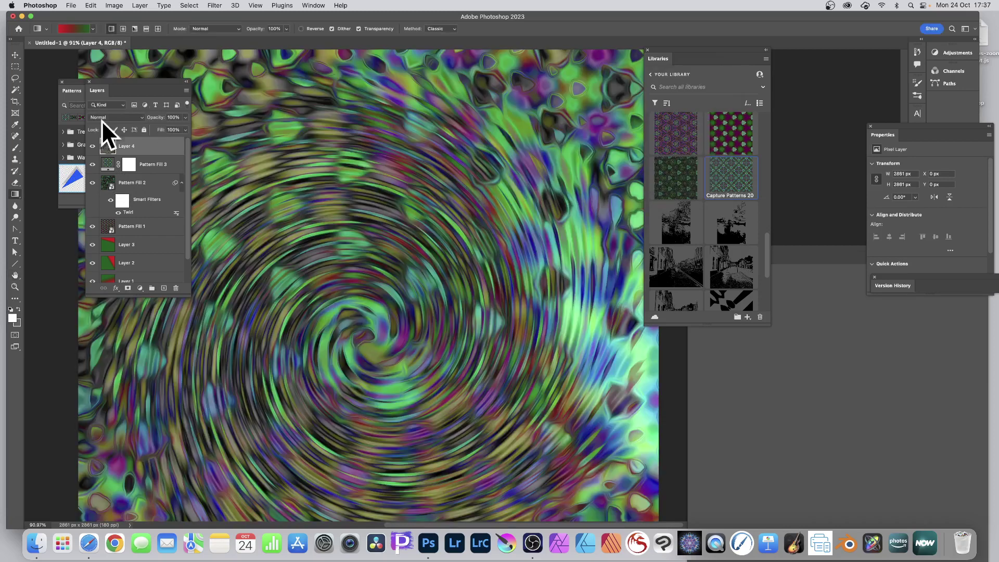
Step: Convert the Pattern Fill 3 layer to a smart object
{"action": "left_click", "coordinate": [152, 165]}
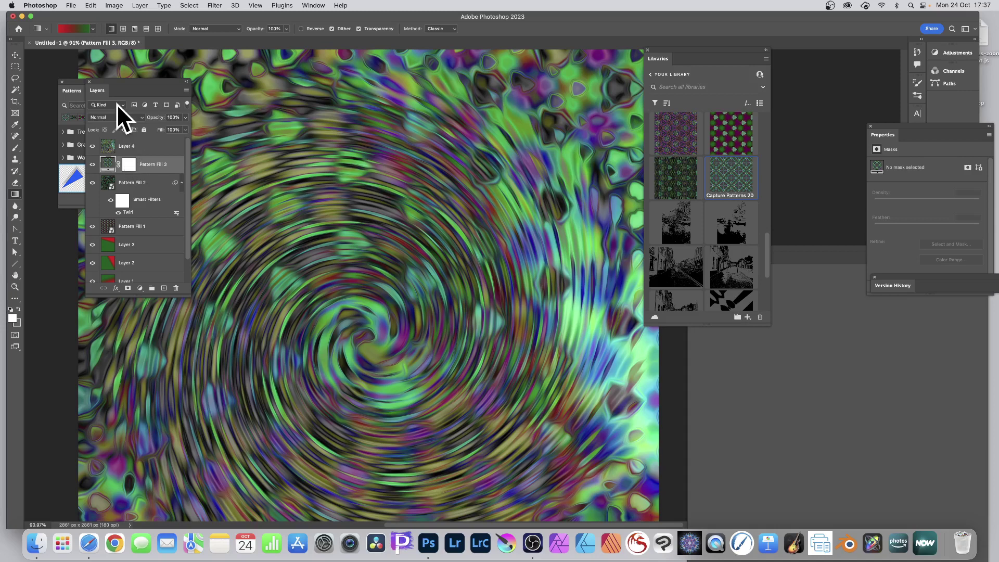
{"action": "left_click", "coordinate": [140, 6]}
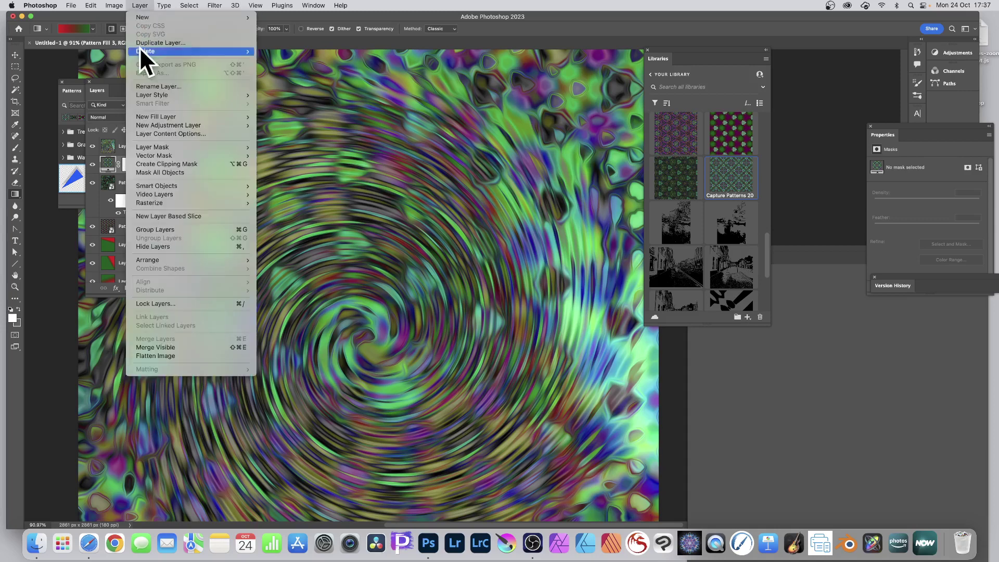
{"action": "mouse_move", "coordinate": [152, 186]}
{"action": "left_click", "coordinate": [306, 186]}
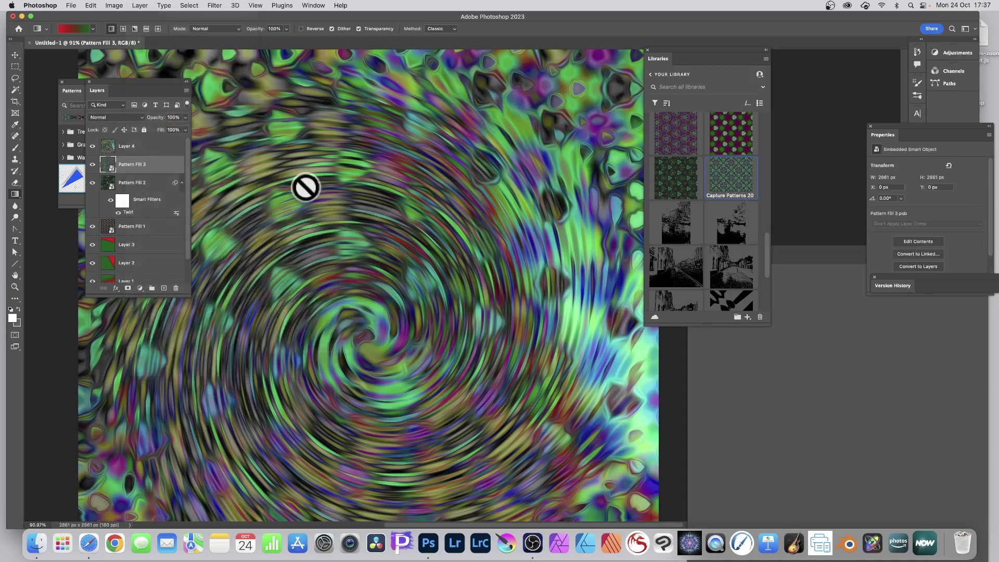
Step: Apply the green channel of the Pattern Fill 3 layer to Layer 4 with Apply Image, using Difference blending at 100% opacity
{"action": "left_click", "coordinate": [119, 146]}
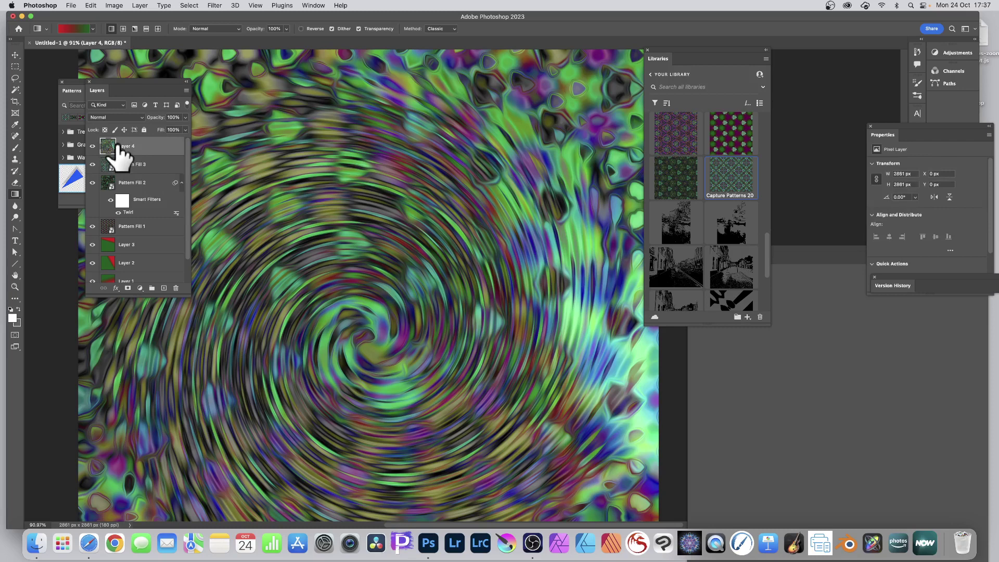
{"action": "left_click", "coordinate": [120, 6]}
{"action": "left_click", "coordinate": [148, 139]}
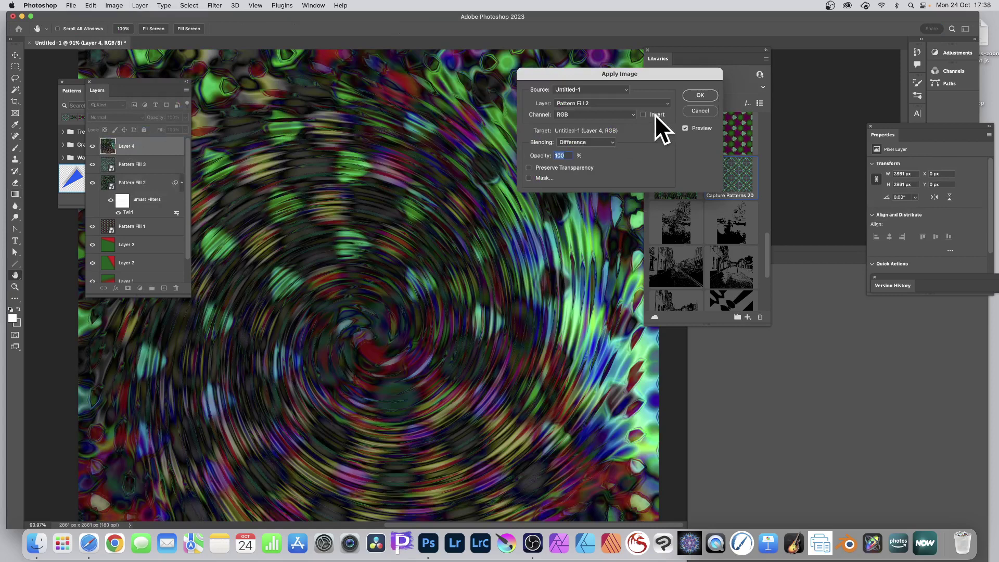
{"action": "left_click", "coordinate": [624, 103]}
{"action": "left_click", "coordinate": [589, 94]}
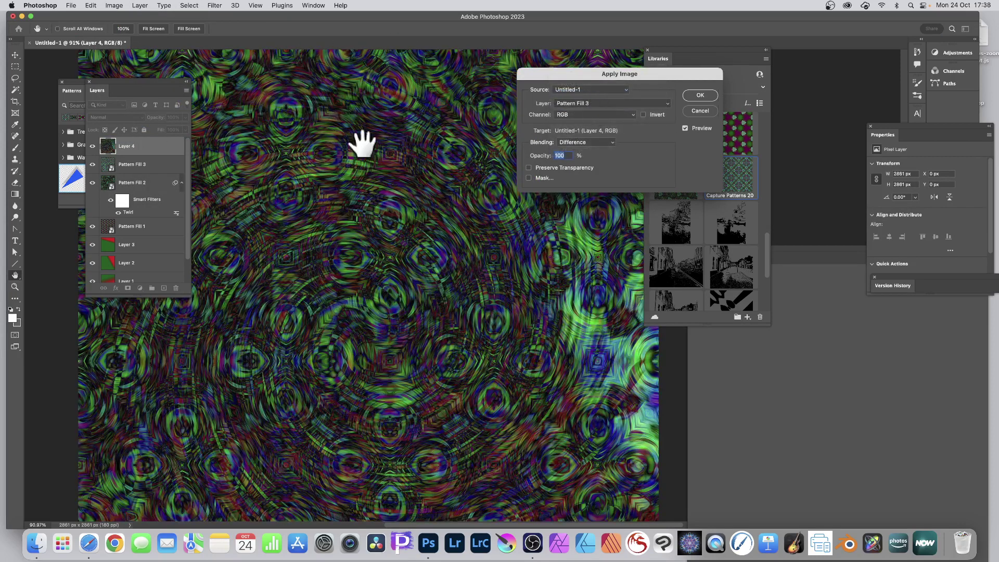
{"action": "left_click", "coordinate": [567, 113]}
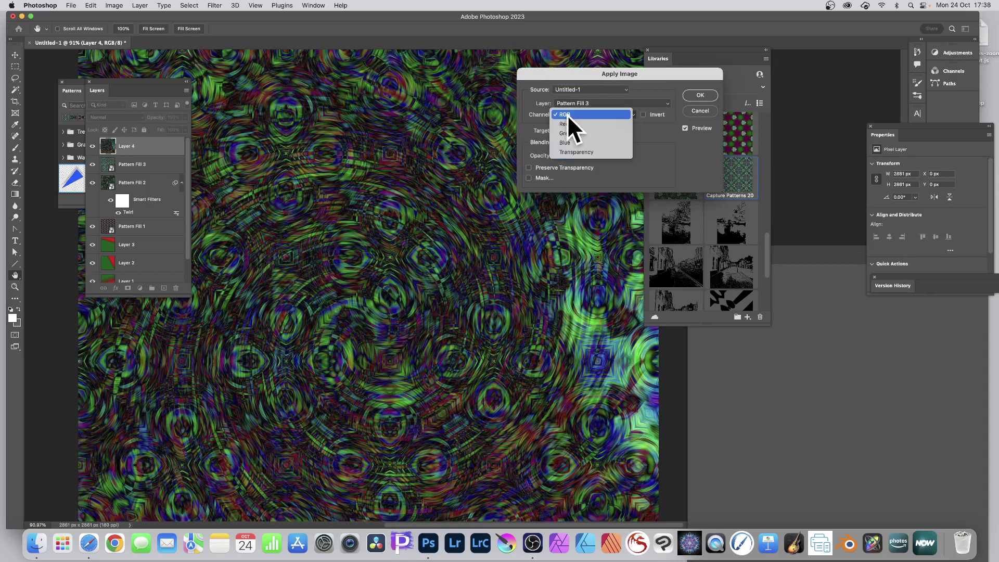
{"action": "left_click", "coordinate": [567, 123]}
{"action": "left_click", "coordinate": [589, 115]}
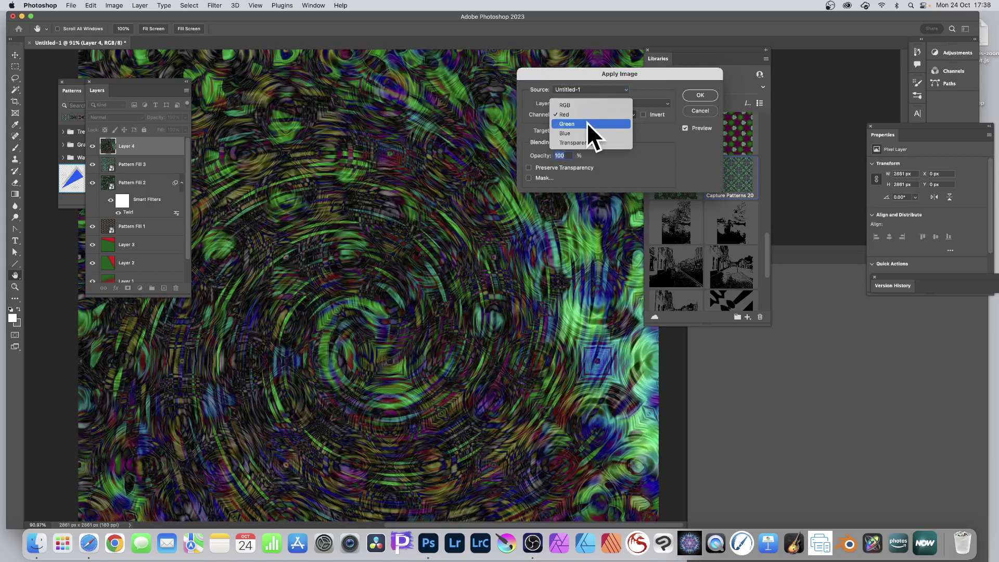
{"action": "left_click", "coordinate": [586, 122]}
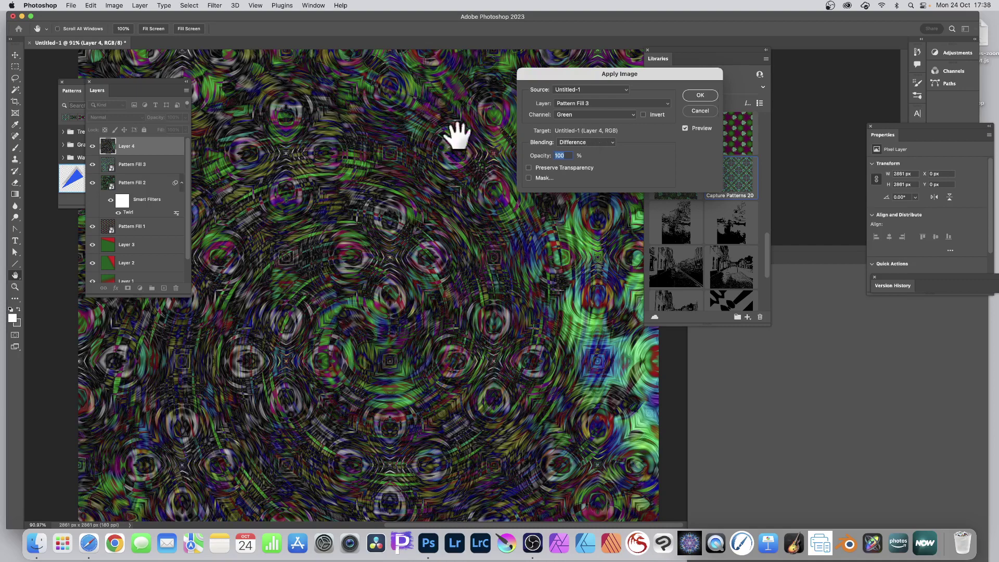
{"action": "left_click", "coordinate": [701, 95]}
{"action": "key", "text": "g"}
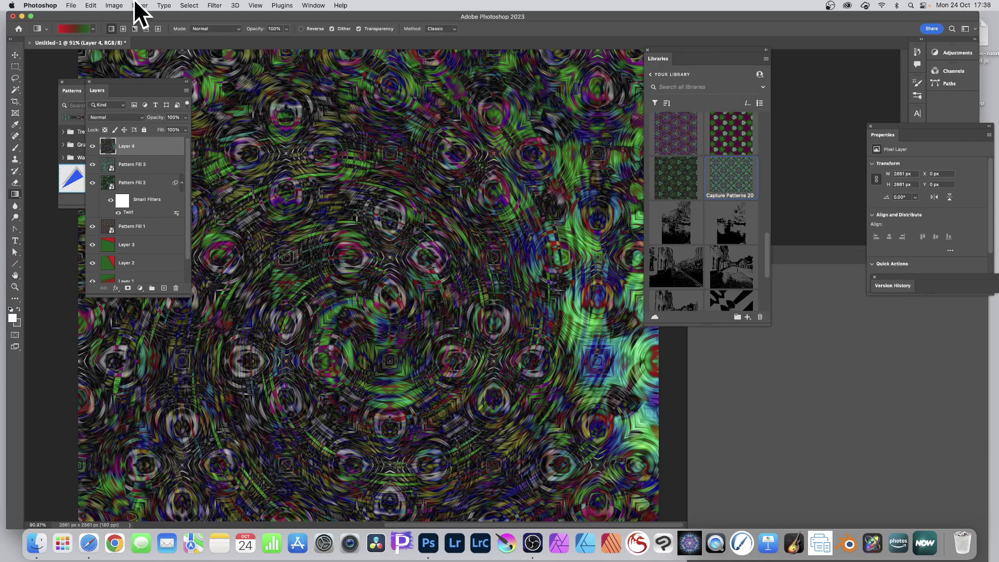
Step: Run Save As on the layered document, and flatten the image
{"action": "left_click", "coordinate": [72, 6]}
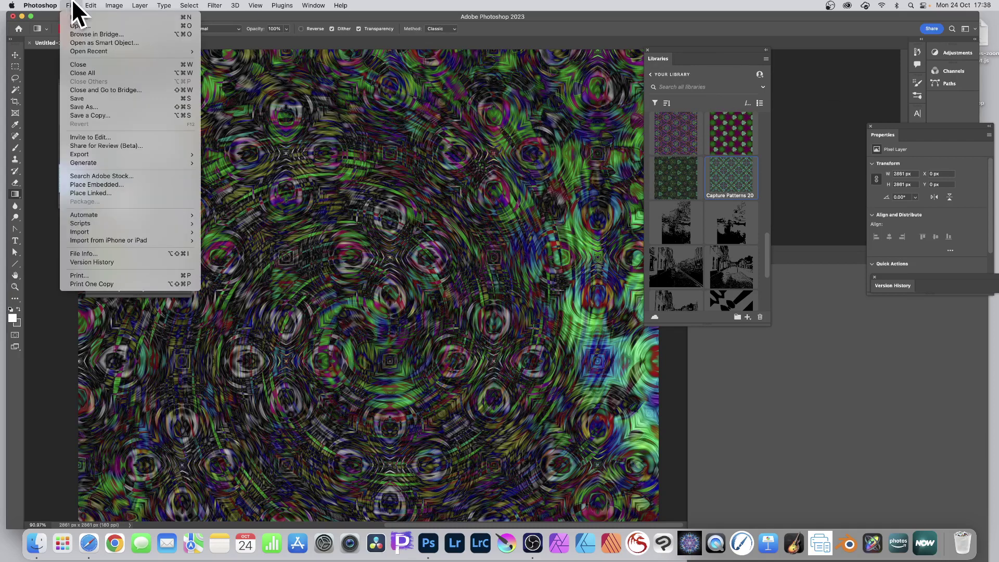
{"action": "left_click", "coordinate": [88, 108]}
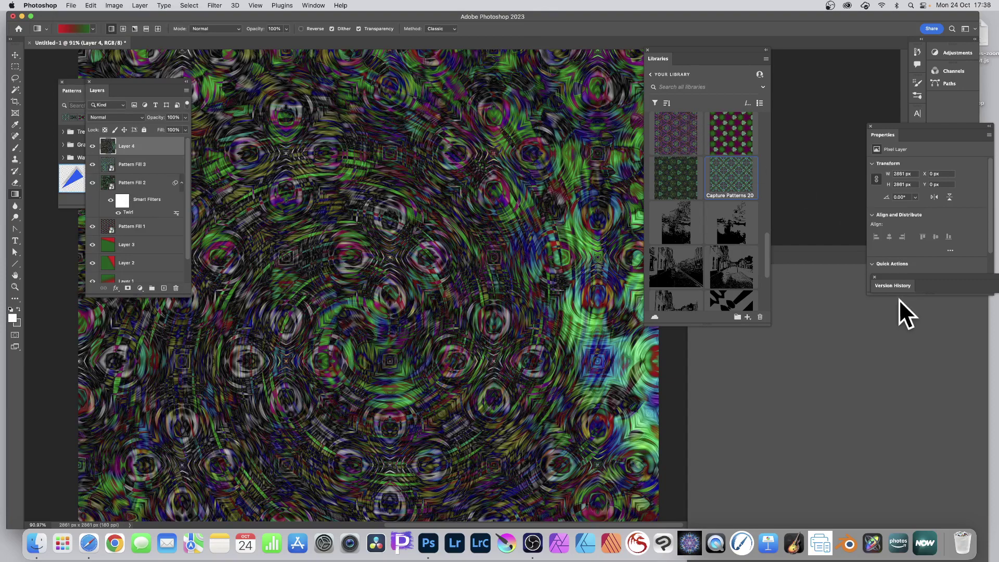
{"action": "left_click", "coordinate": [140, 5]}
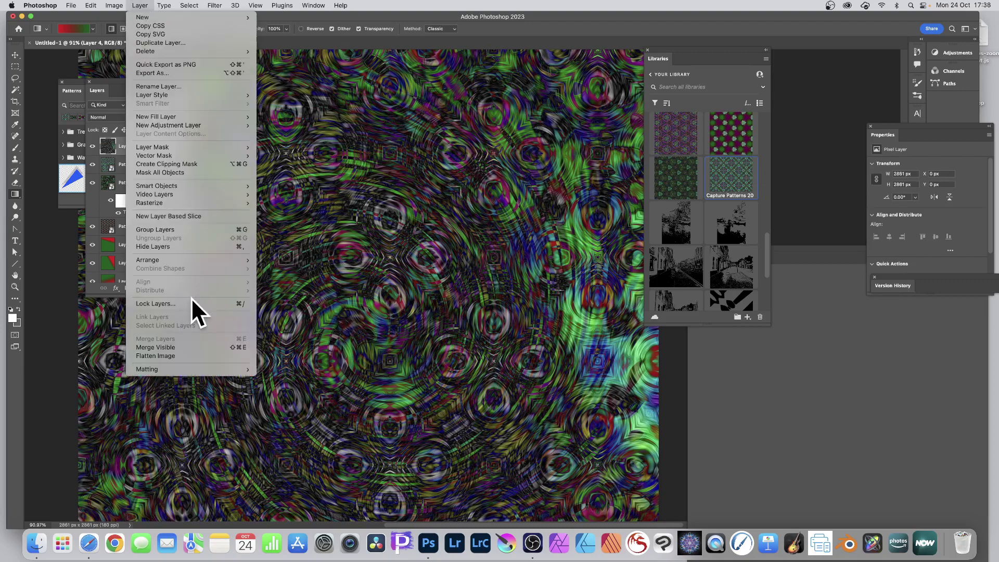
{"action": "left_click", "coordinate": [189, 355]}
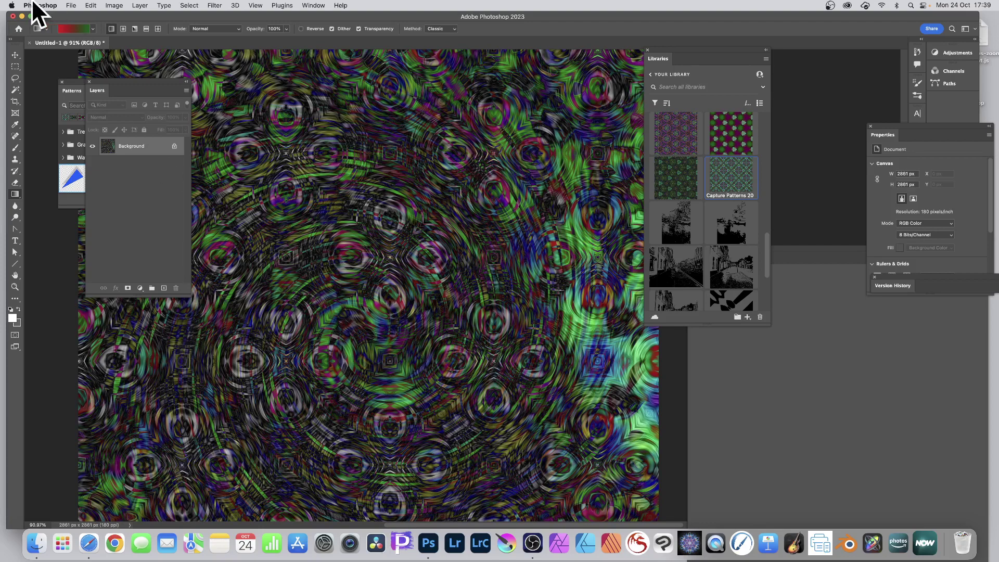
Step: Reapply the Oil Paint filter to the flattened image and adjust its Levels with midtones at 0.93 and white input at 169
{"action": "left_click", "coordinate": [221, 4]}
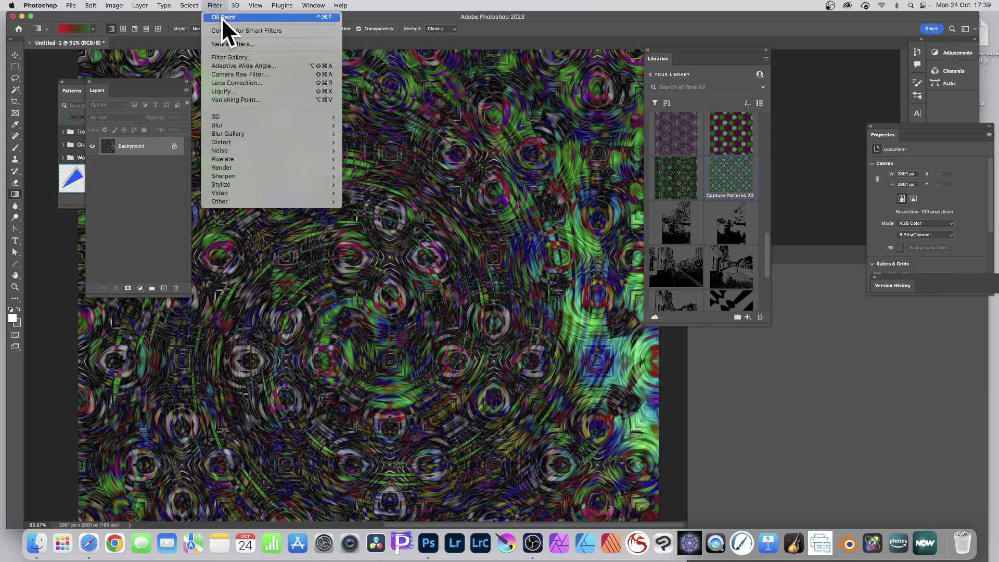
{"action": "left_click", "coordinate": [220, 18]}
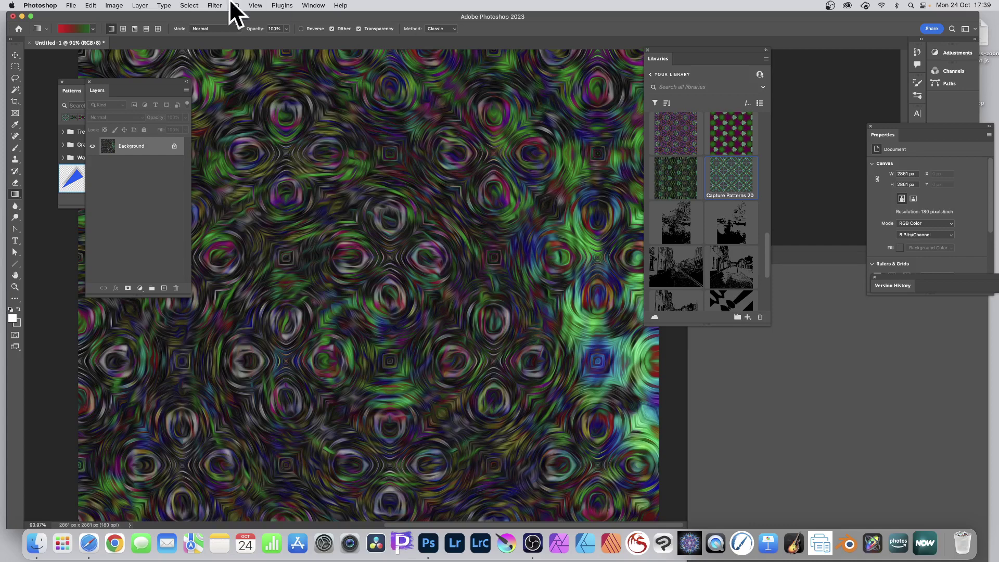
{"action": "left_click", "coordinate": [113, 5]}
{"action": "mouse_move", "coordinate": [117, 31]}
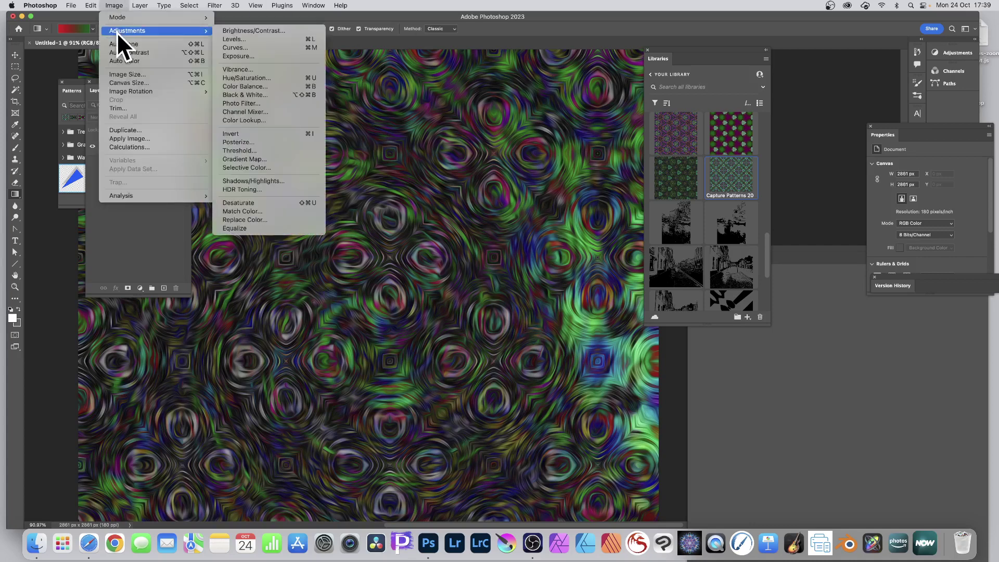
{"action": "left_click", "coordinate": [260, 40]}
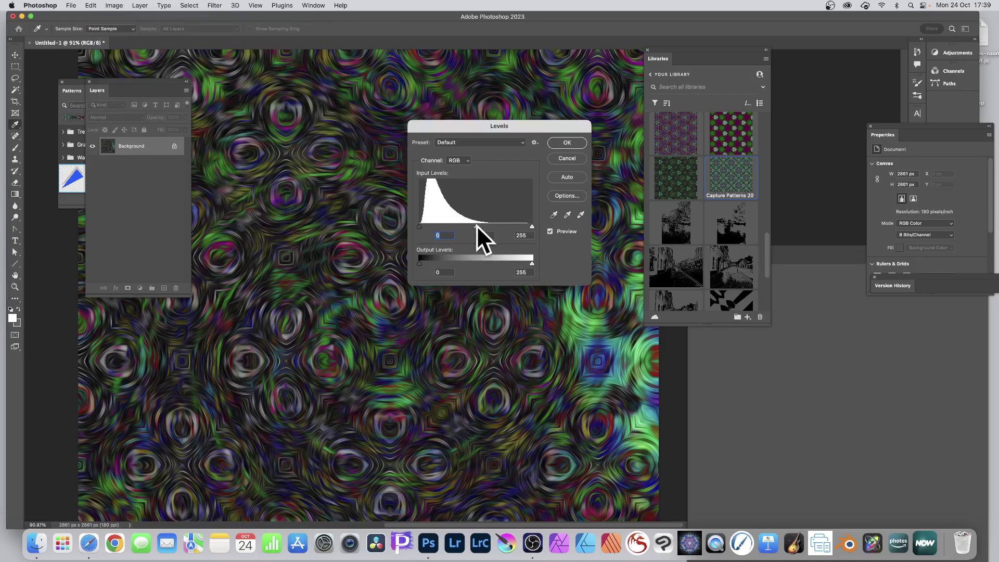
{"action": "left_click_drag", "start_coordinate": [475, 227], "coordinate": [465, 226]}
{"action": "left_click_drag", "start_coordinate": [530, 226], "coordinate": [459, 225]}
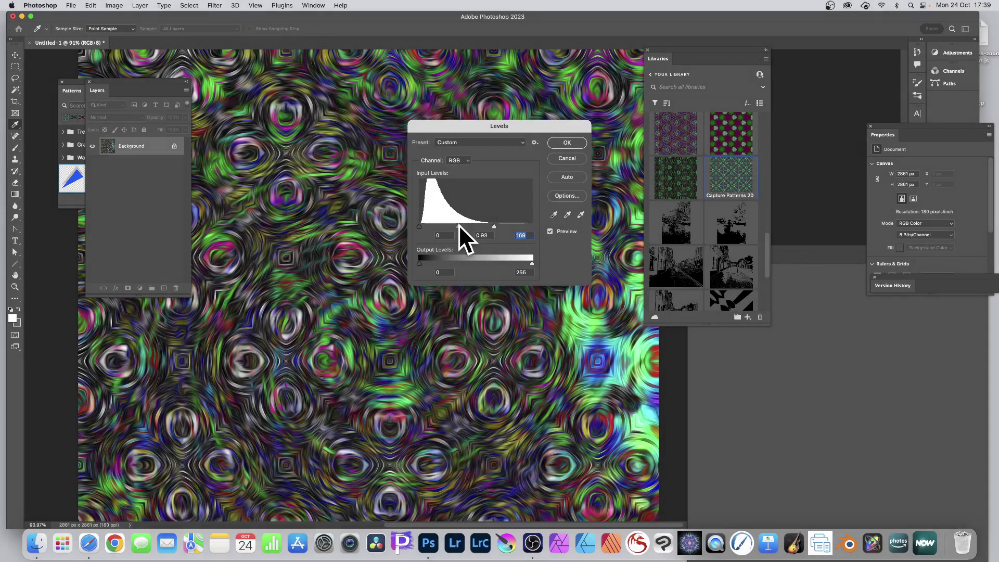
{"action": "left_click", "coordinate": [578, 145]}
{"action": "key", "text": "g"}
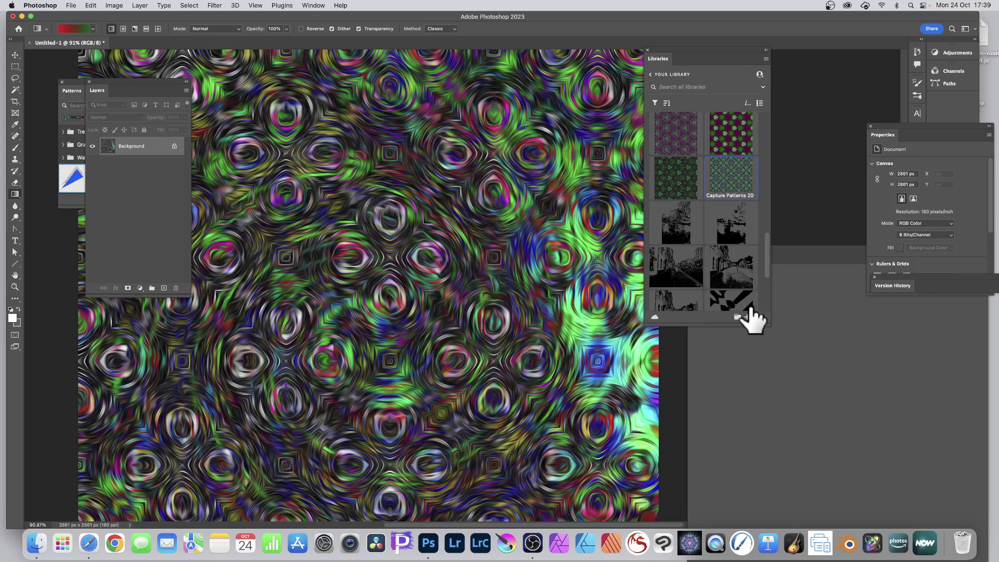
Step: Start adding a new element from the current image to the library
{"action": "left_click", "coordinate": [748, 319]}
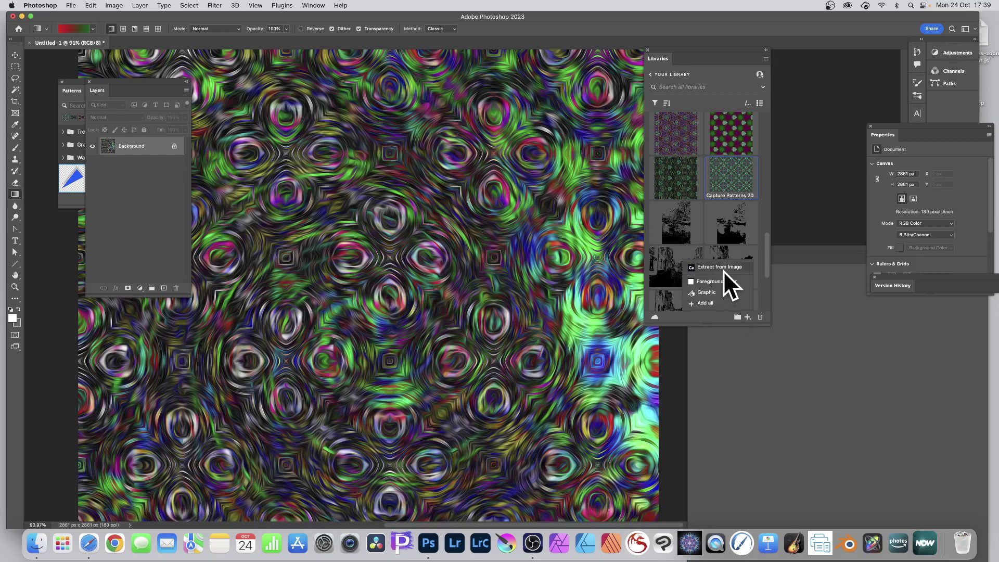